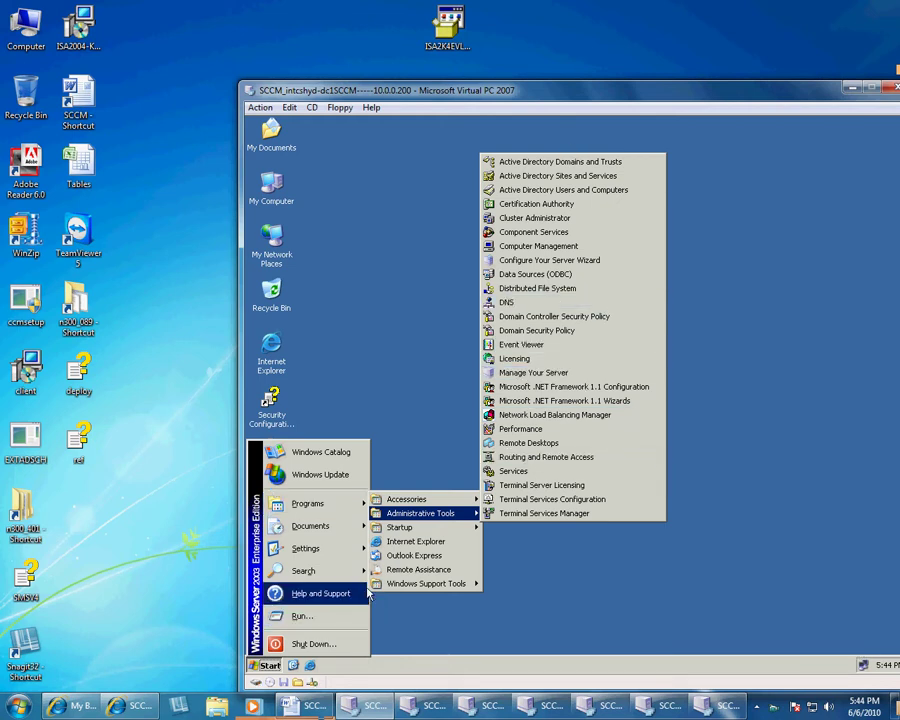
- Open Add or Remove Programs in the virtual server by running APPWIZ.CPL
left_click(347, 628)
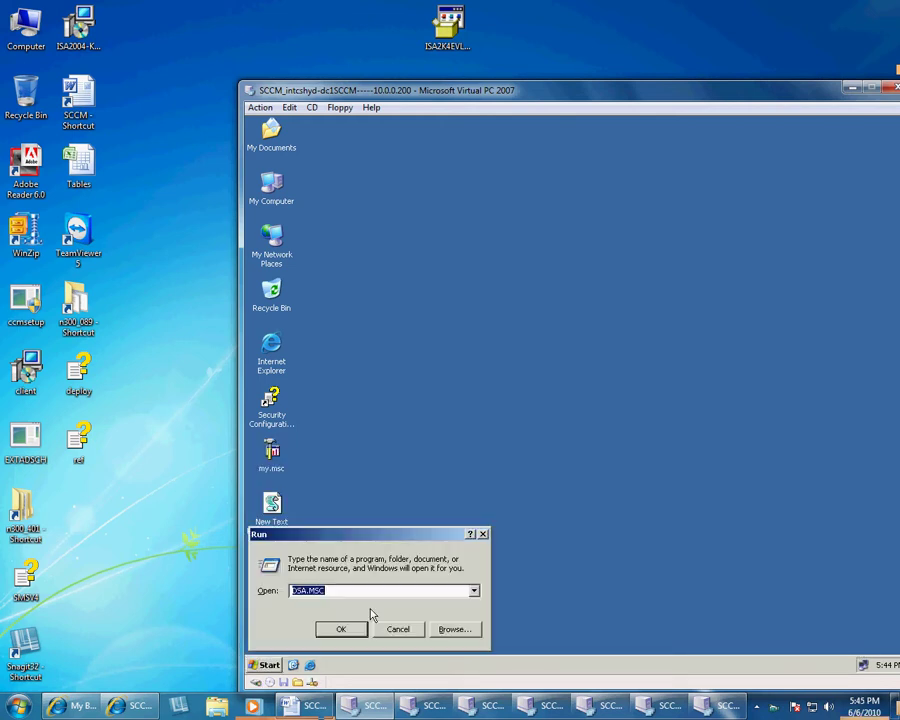
key("Down")
key("Down")
left_click(474, 591)
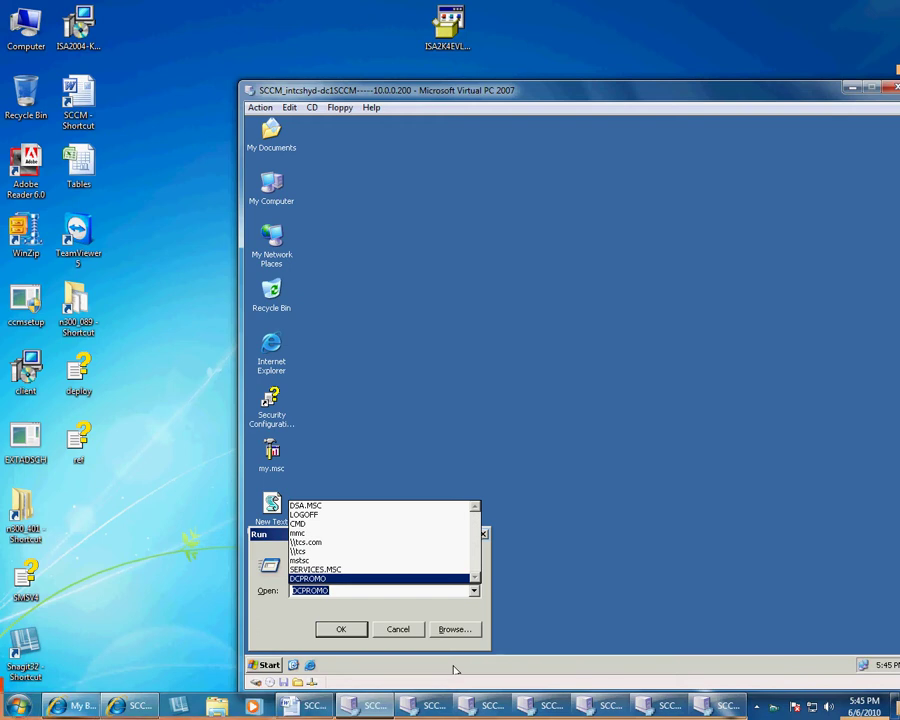
key("Return")
key("super+r")
type("APPI")
type("IZ")
type(".CPL")
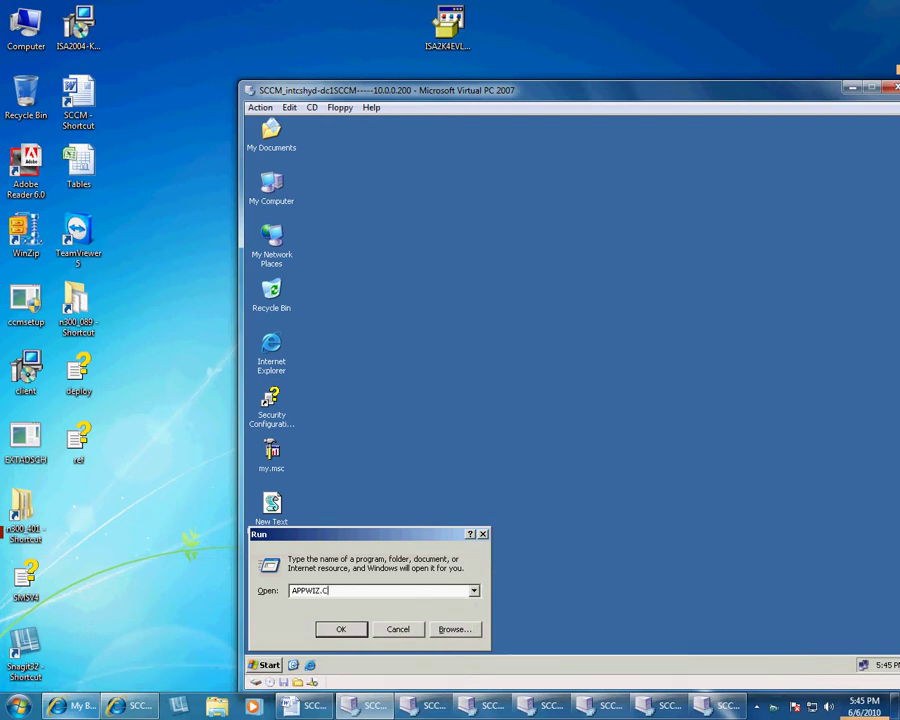
key("Return")
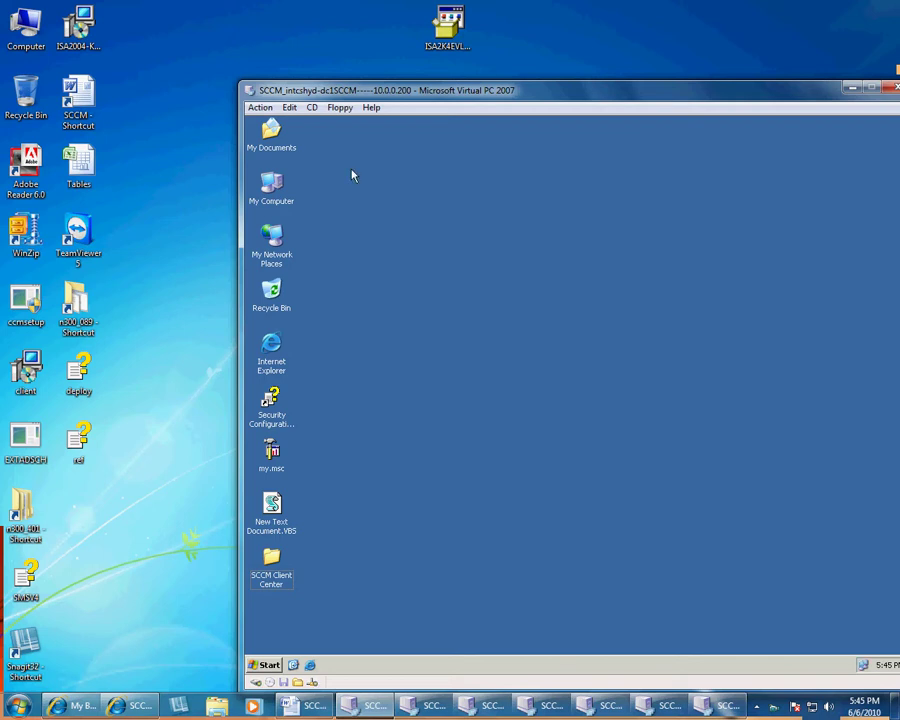
- Capture the Windows Server 2003 ISO image as the virtual machine's CD and exit the setup welcome screen
left_click(312, 107)
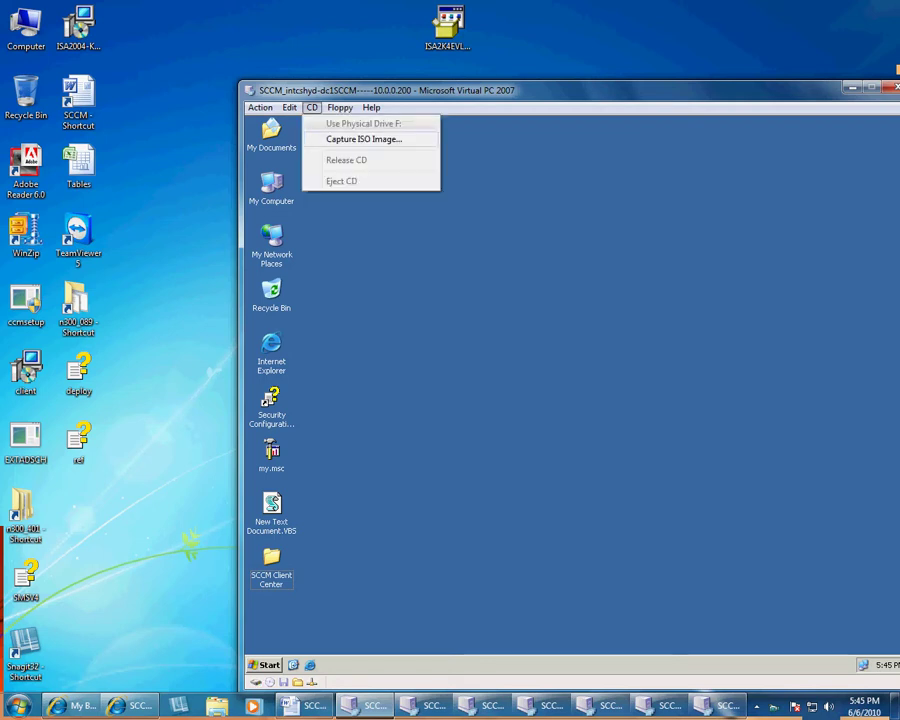
left_click(318, 137)
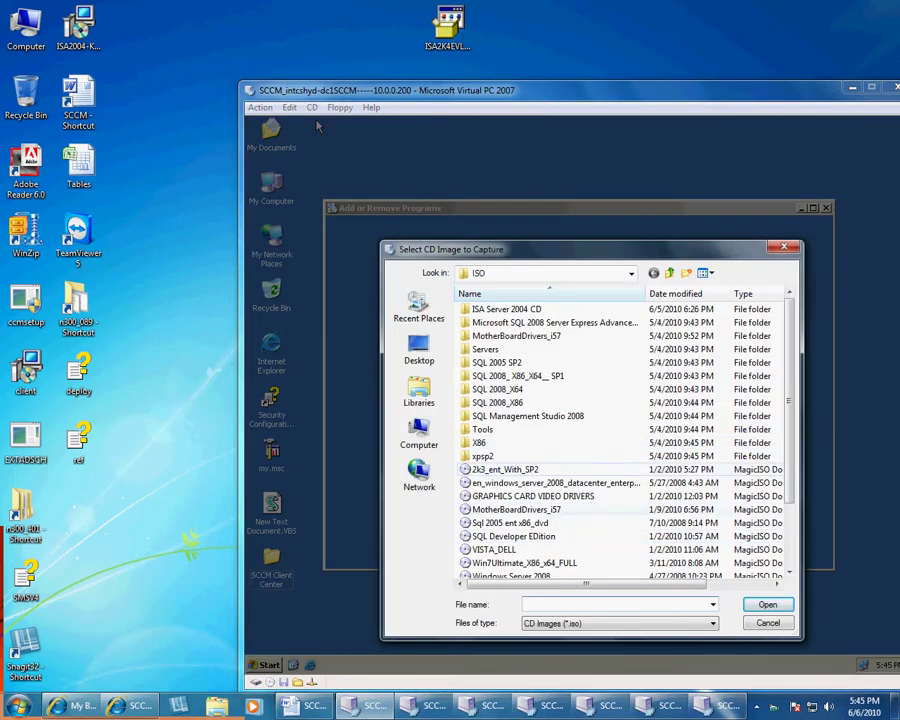
key("Escape")
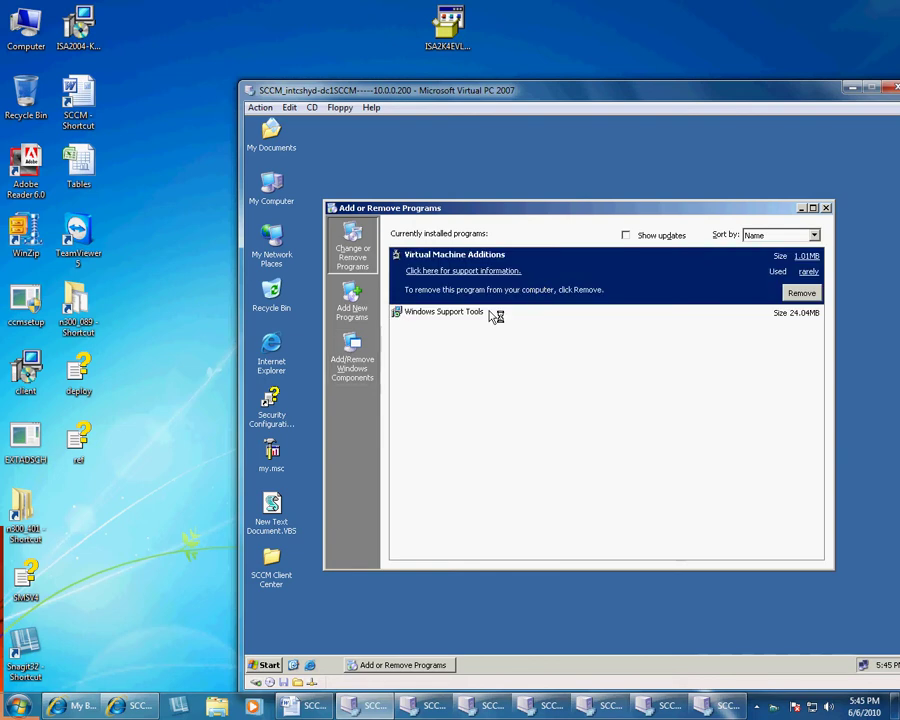
left_click(826, 208)
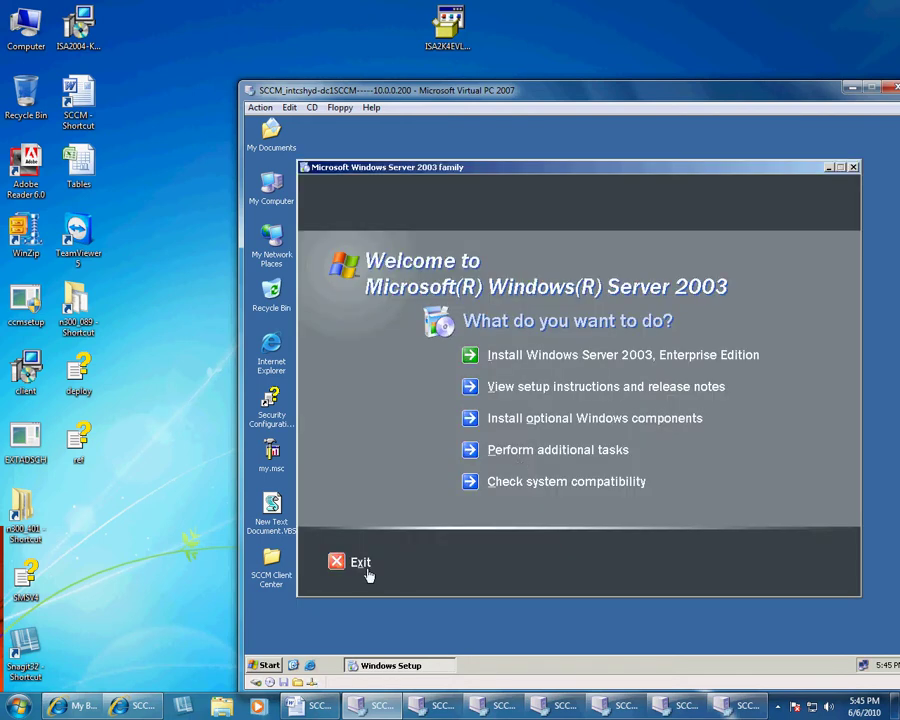
left_click(365, 567)
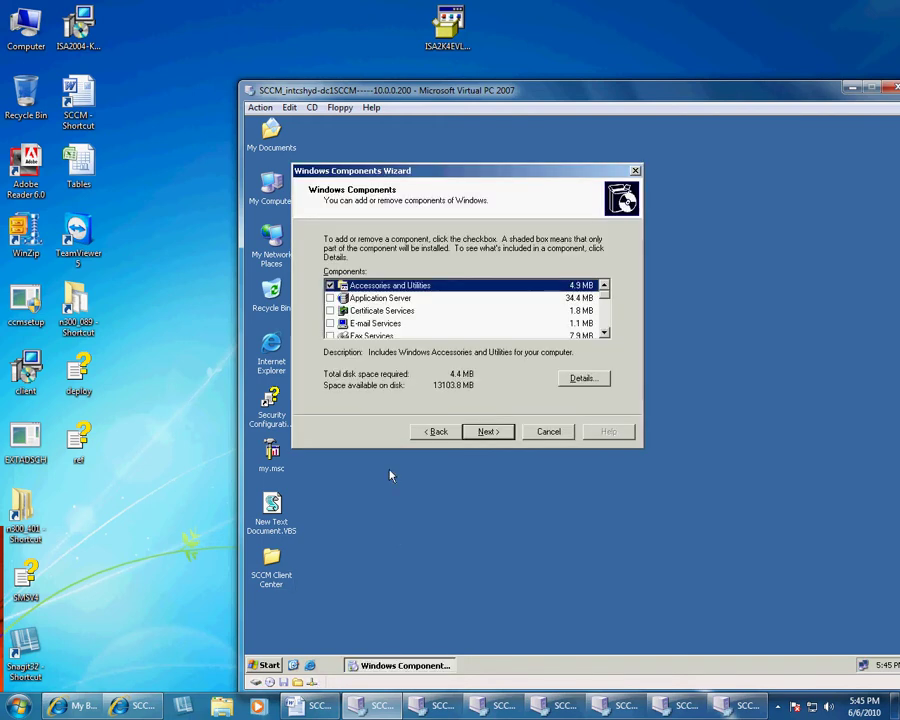
- Enable Dynamic Host Configuration Protocol (DHCP) in the details of the Networking Services Windows component
scroll(604, 334, "down", 5)
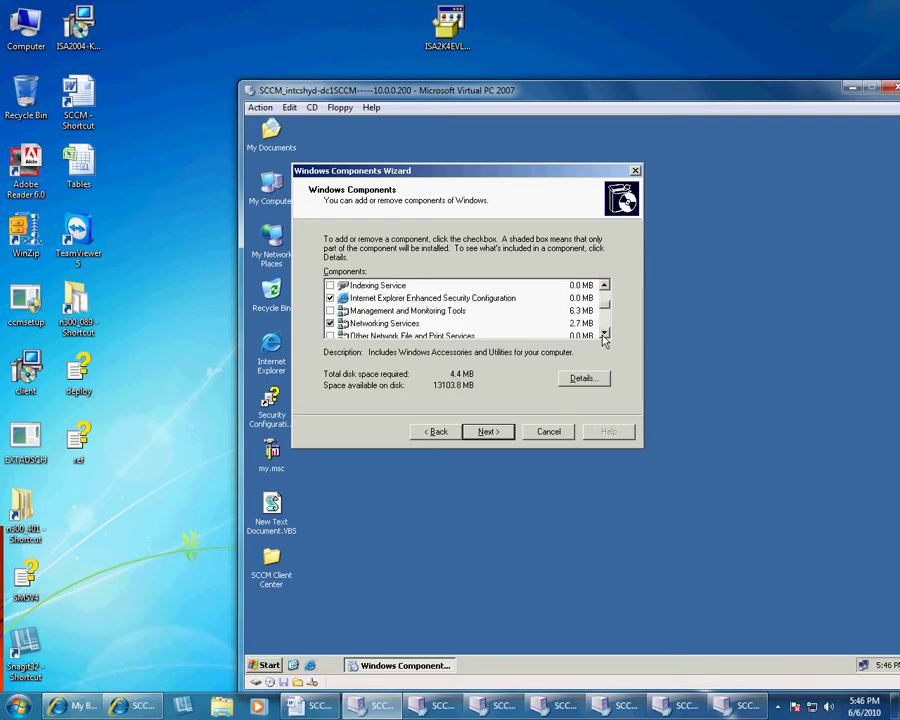
left_click(431, 325)
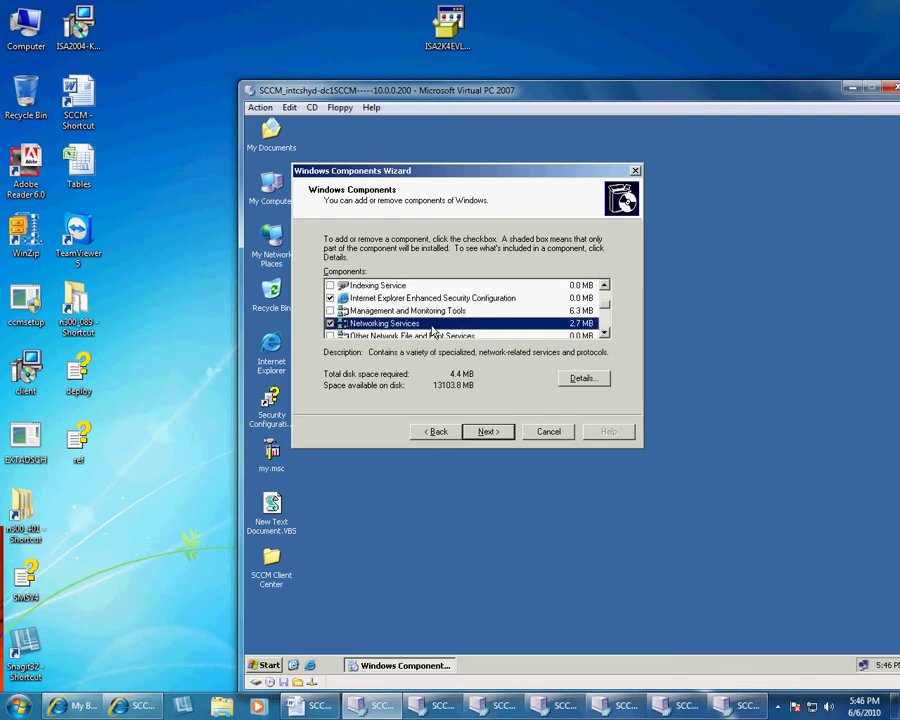
left_click(582, 378)
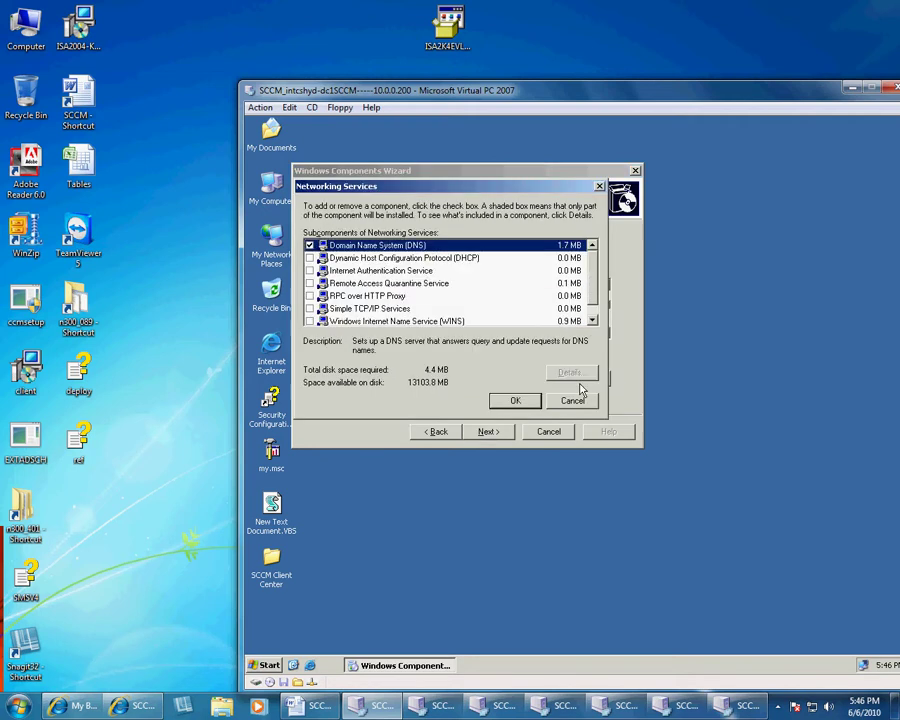
left_click(312, 258)
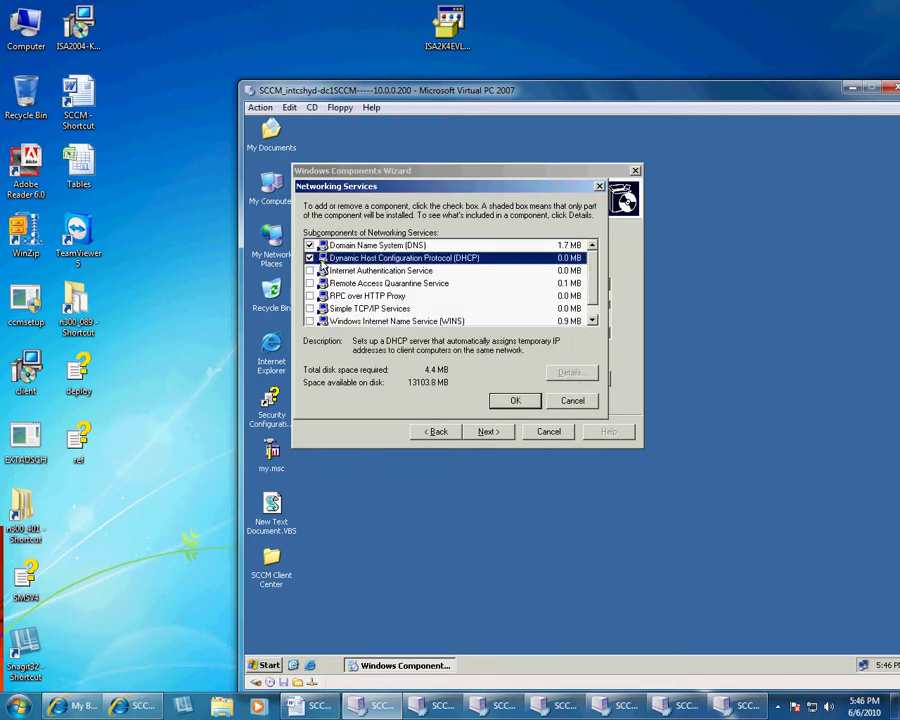
left_click(512, 400)
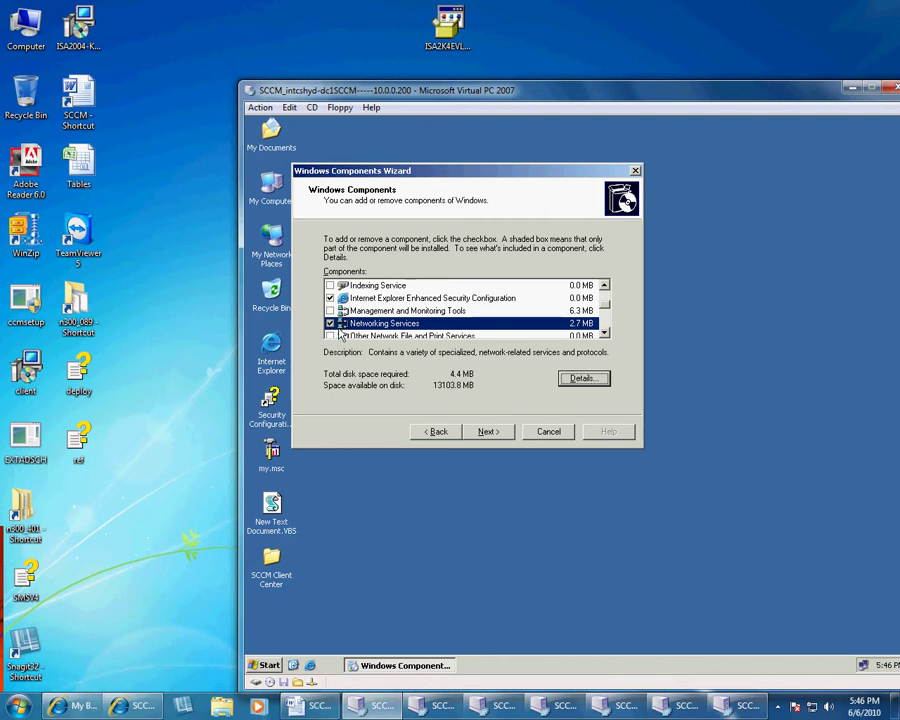
- Recheck the selected Networking Services subcomponents and run the Windows Components Wizard through to completion
left_click(580, 379)
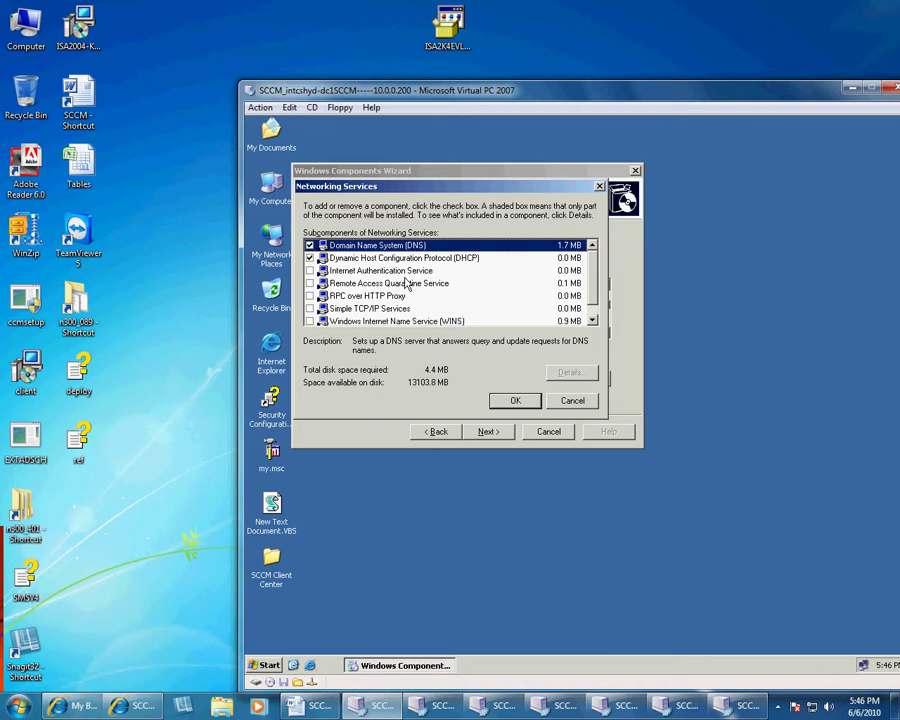
left_click(513, 400)
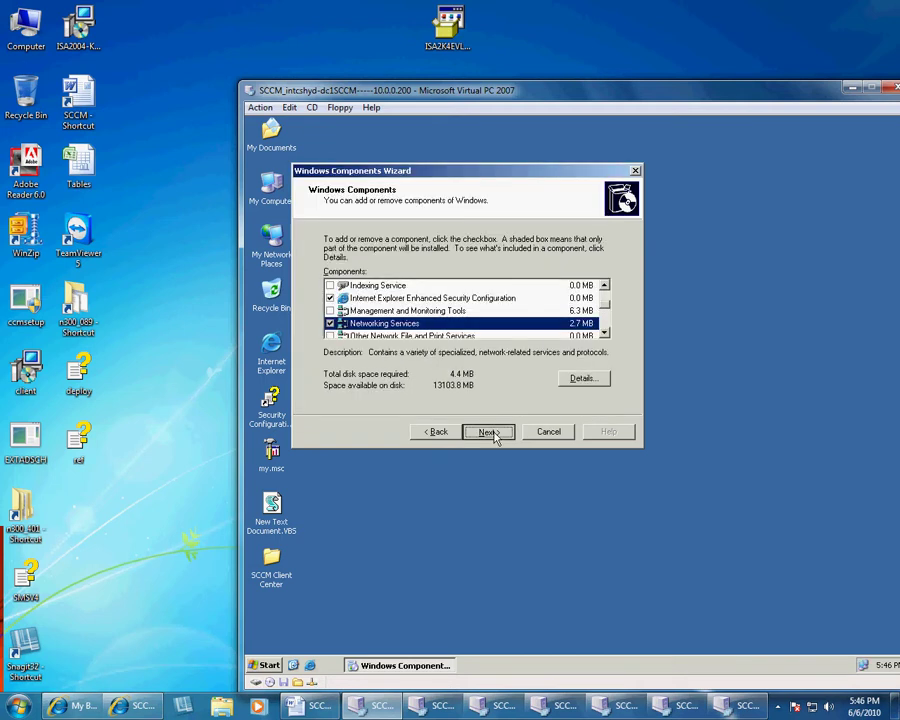
left_click(489, 432)
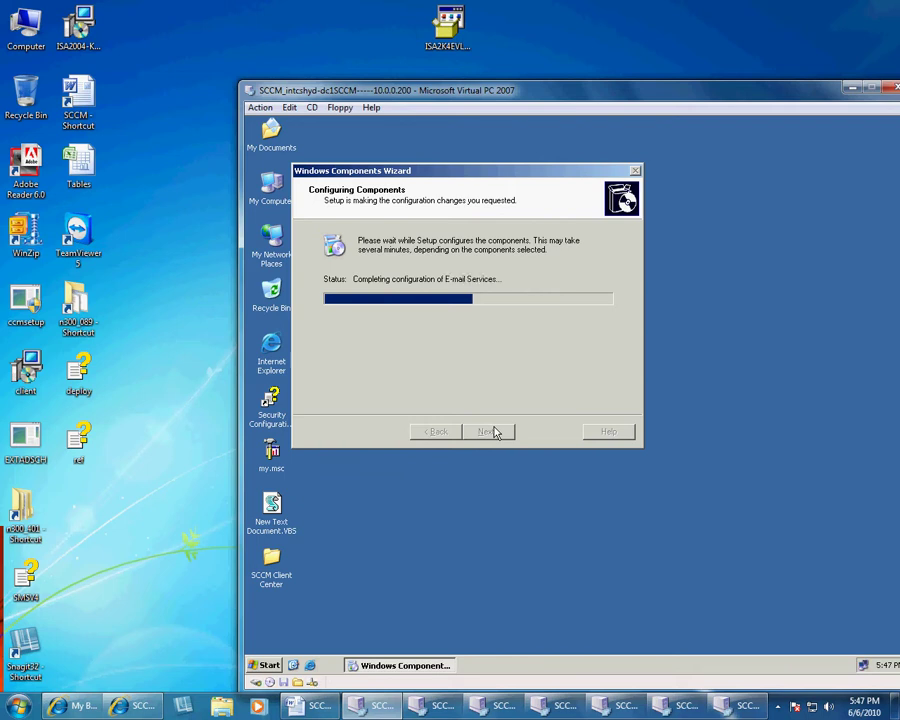
left_click(488, 431)
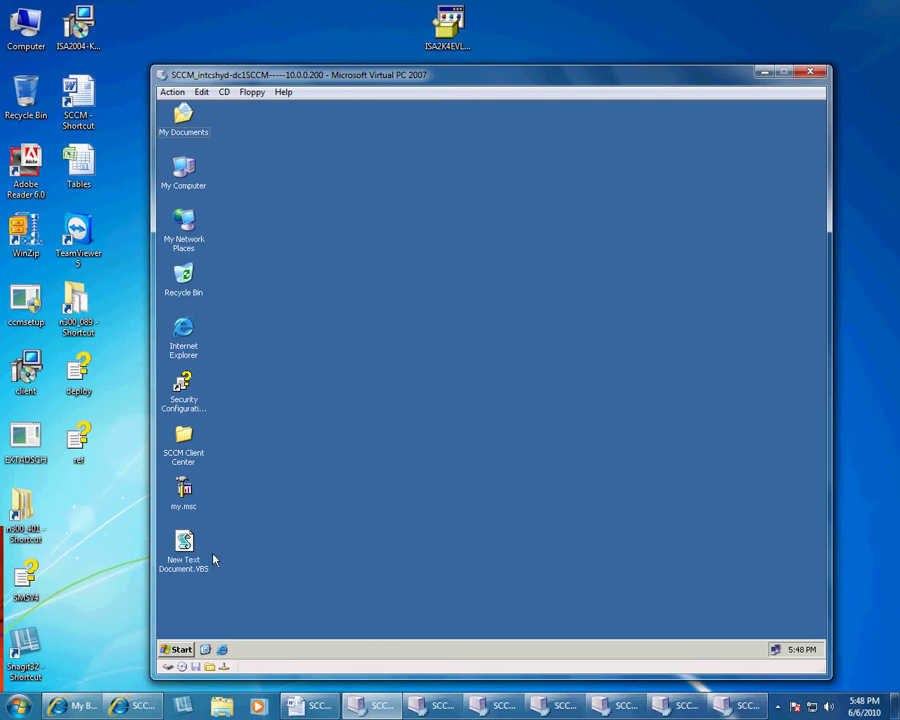
- Open the DHCP administrative console, select the intcshyd-dc1.tcs.com server and maximize the console window
left_click(178, 649)
mouse_move(227, 488)
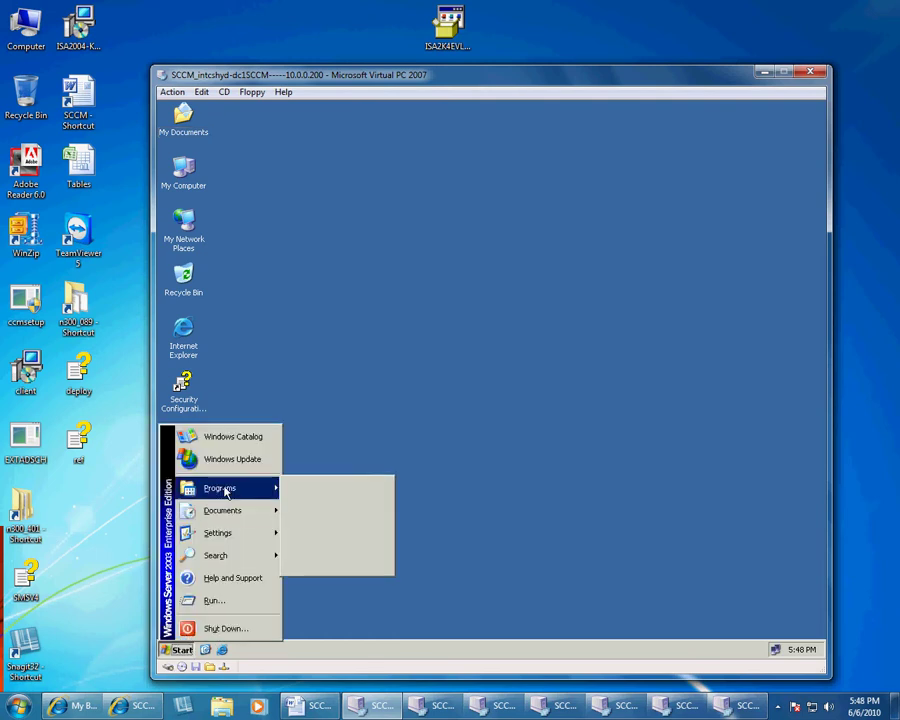
mouse_move(345, 498)
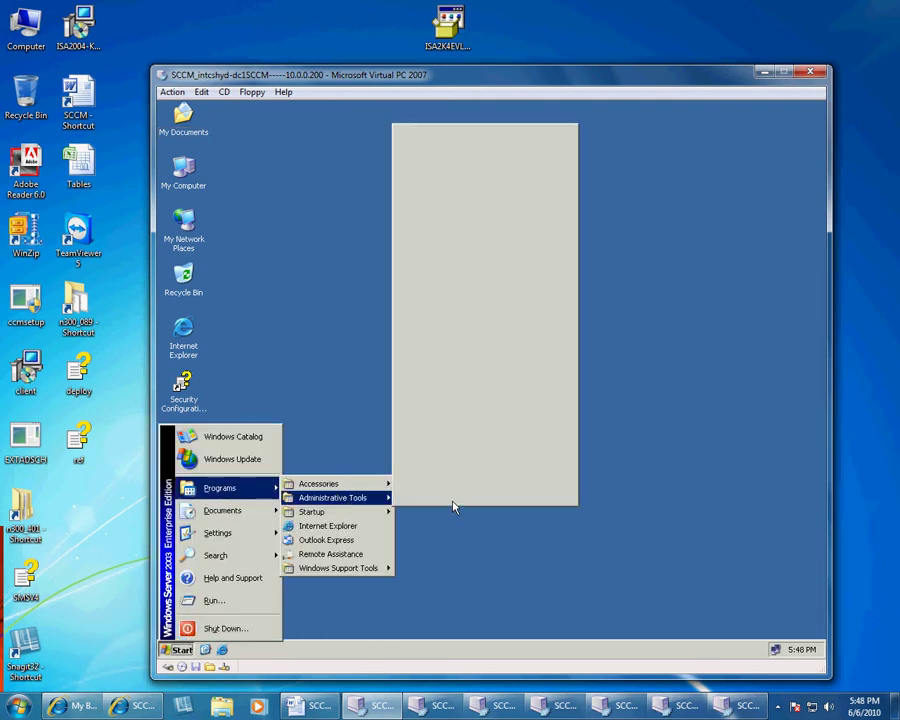
left_click(453, 498)
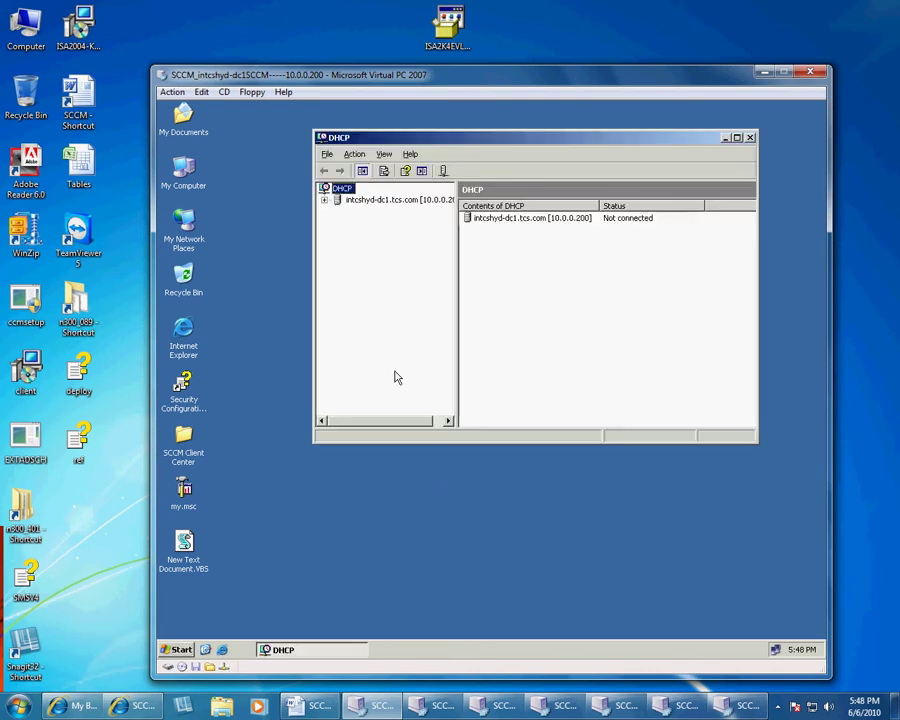
left_click(362, 201)
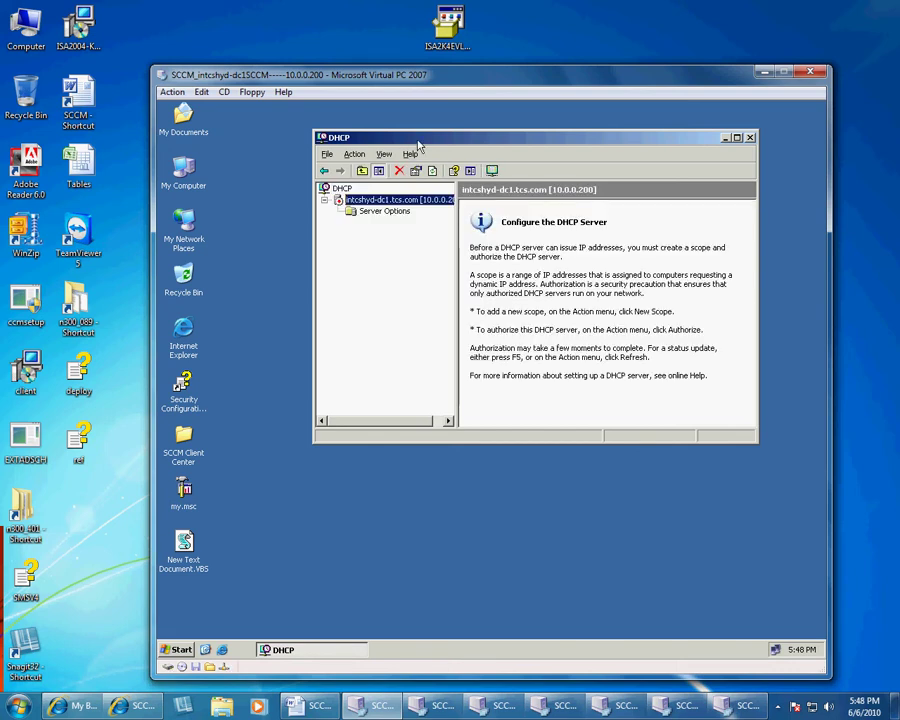
double_click(408, 139)
- Start a new scope on the DHCP server and name it MY LAB SCOPE
right_click(243, 170)
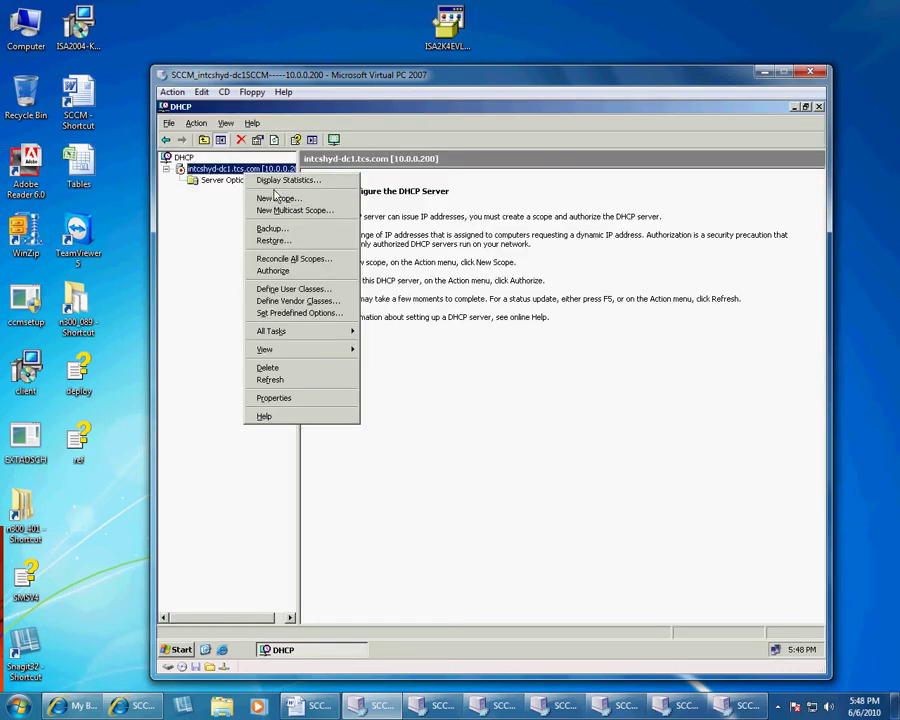
left_click(281, 197)
key("Return")
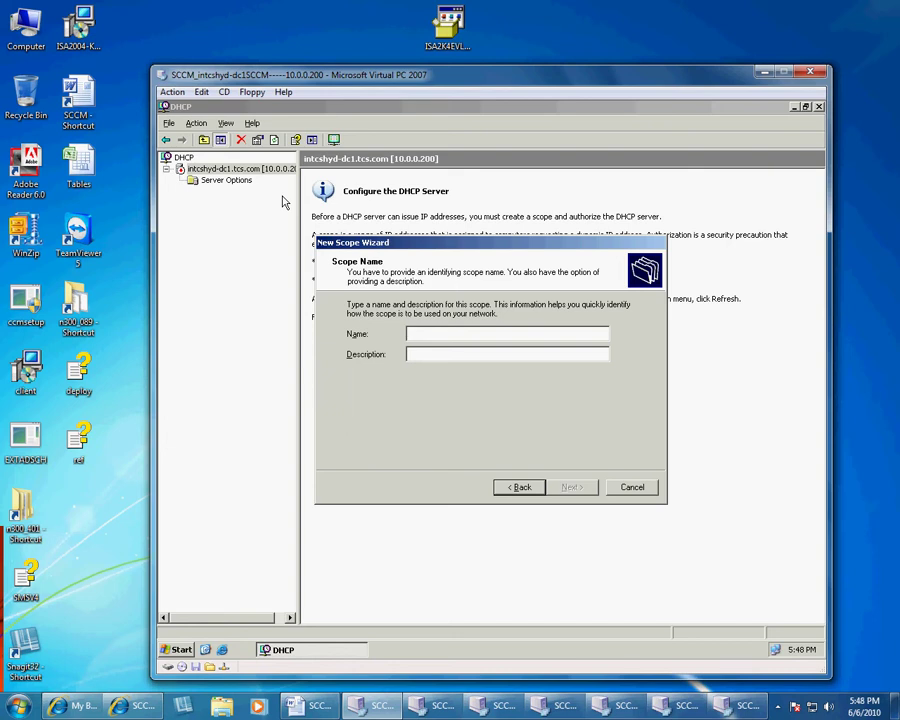
type("MY ")
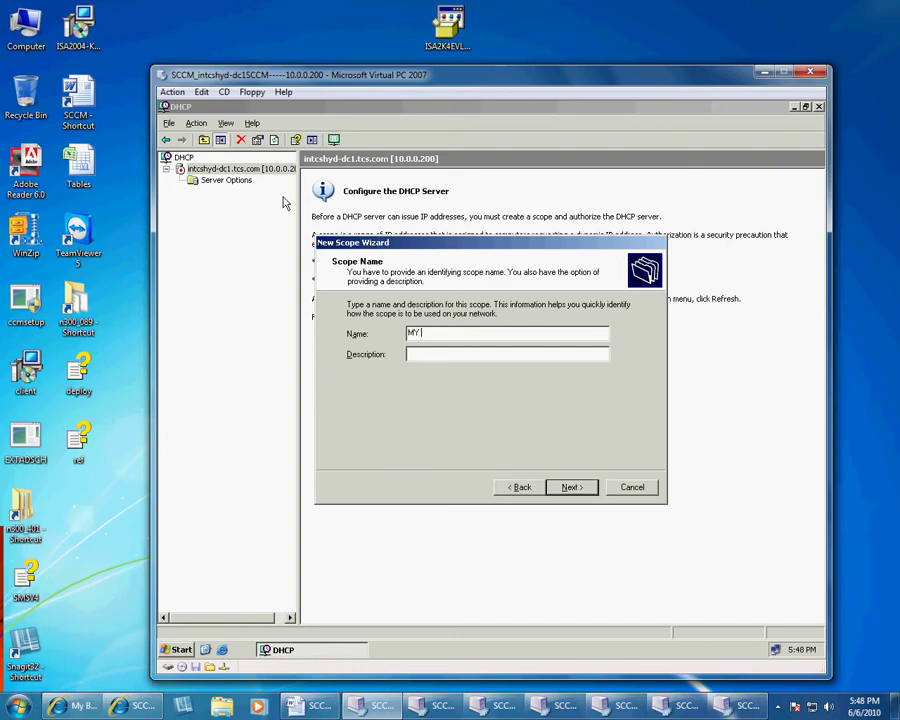
type("LAB SCOPE")
key("Return")
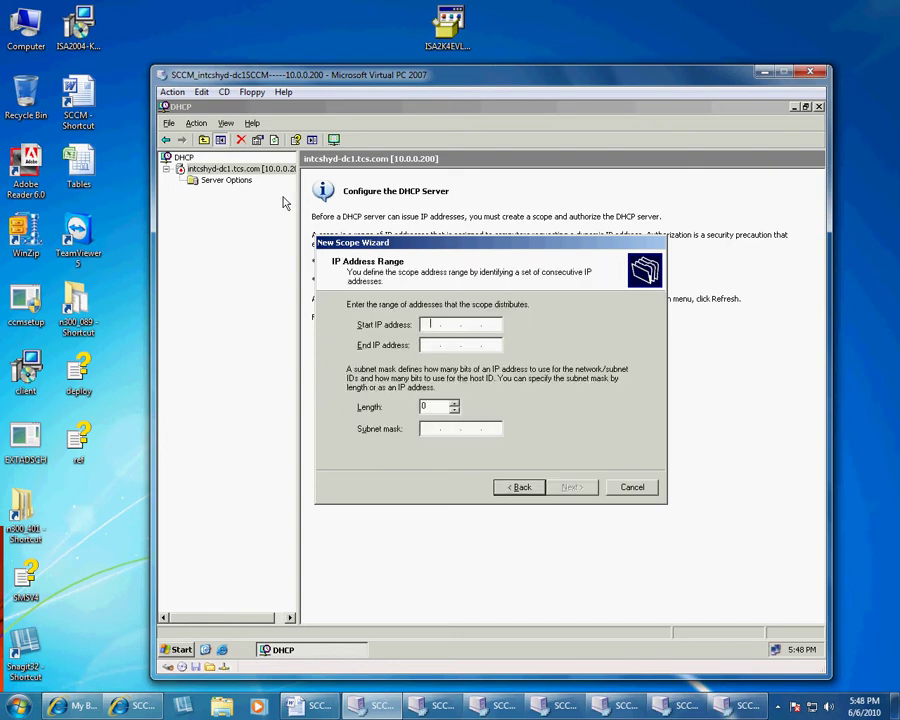
- Set the scope's address range from 10.0.0.210 to 10.0.0.220, keeping the default subnet mask, and continue to the exclusions
type("10.0.0.0200")
key("BackSpace")
key("BackSpace")
type("10")
key("Tab")
type("10 . 0 ")
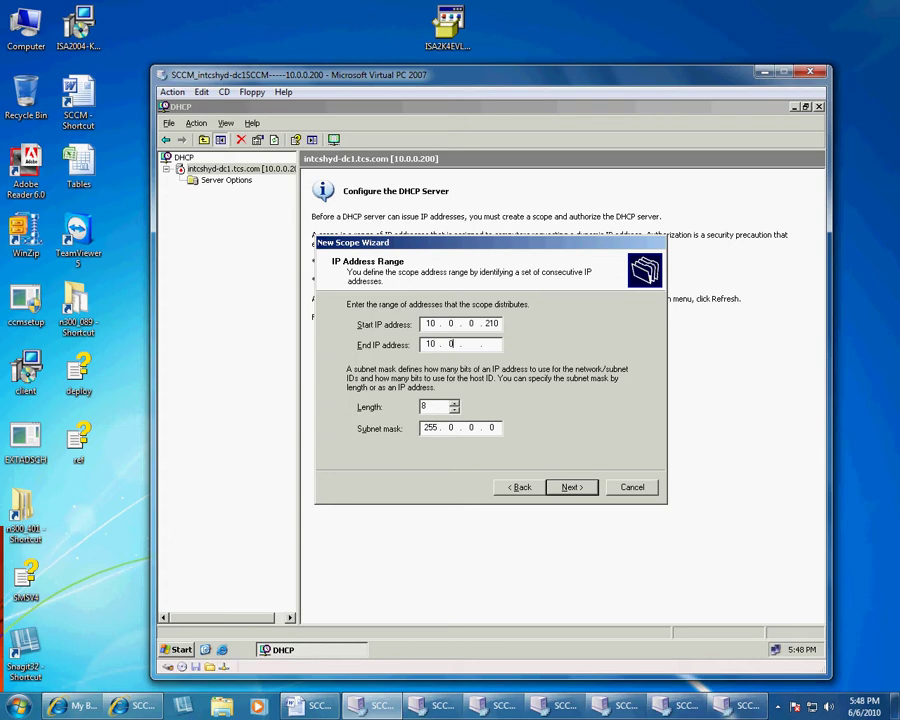
type(". 0 . 220")
key("Tab")
key("Tab")
key("Tab")
key("Tab")
key("Tab")
key("shift+Tab")
key("Return")
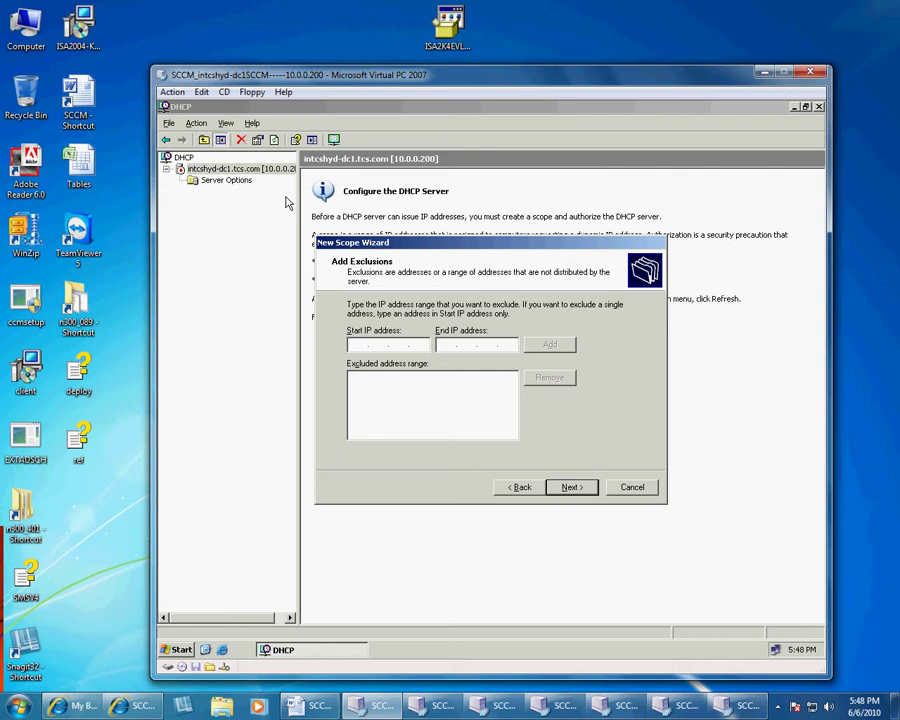
- Skip the exclusions, accept the default lease duration and choose to configure the DHCP options now
key("Return")
key("Return")
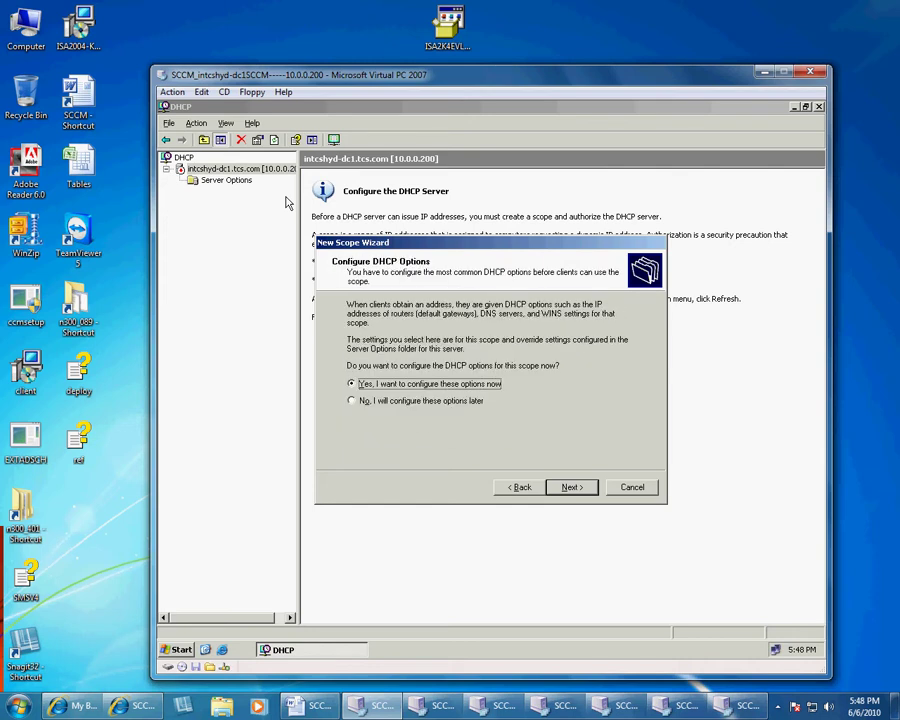
key("Return")
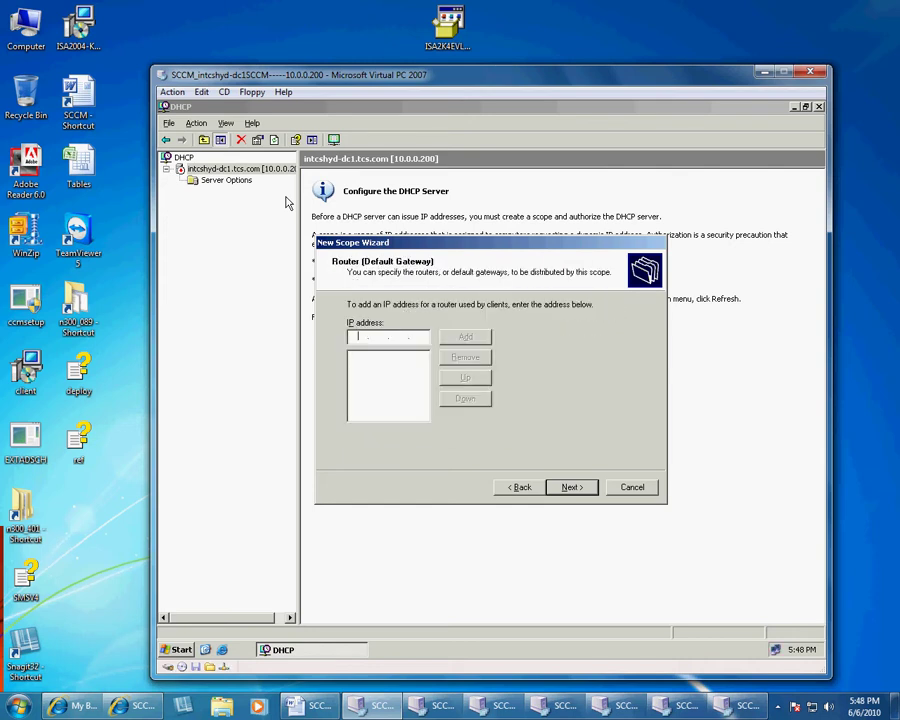
- Begin the router address with 10.0.0 and run IPCONFIG in a command prompt to check the server's network settings
type("10 . 0 . 0 .")
key("super+r")
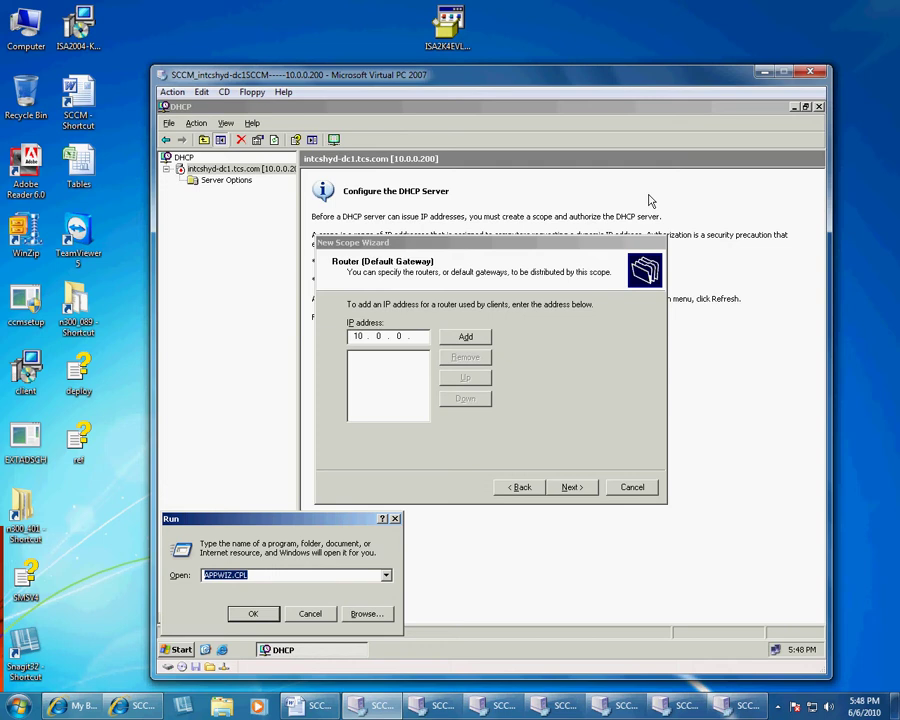
type("cmd")
key("Return")
type("IPC")
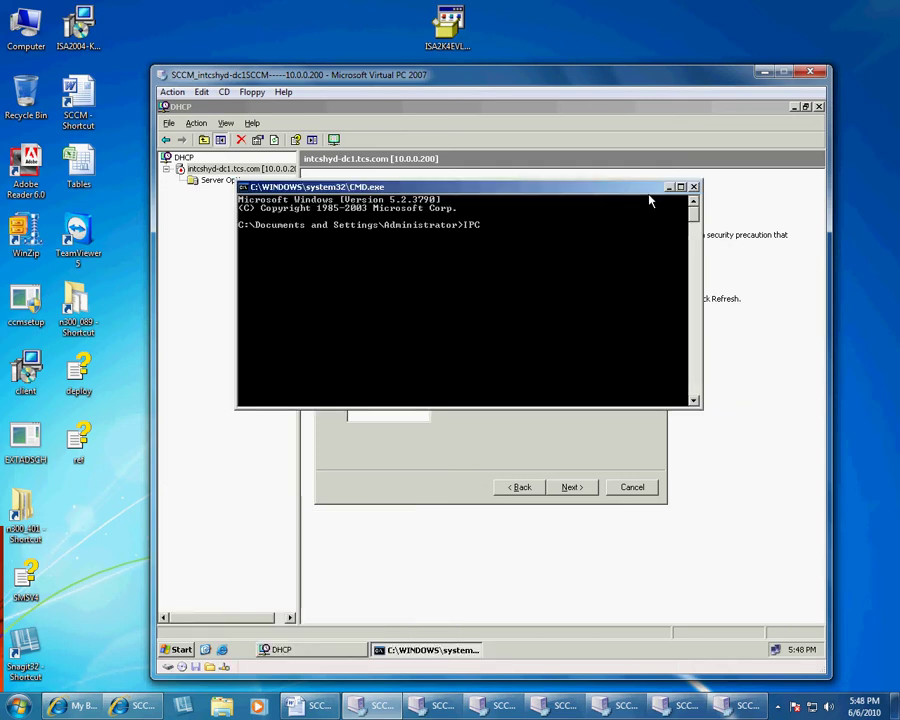
type("ONFIG")
key("Return")
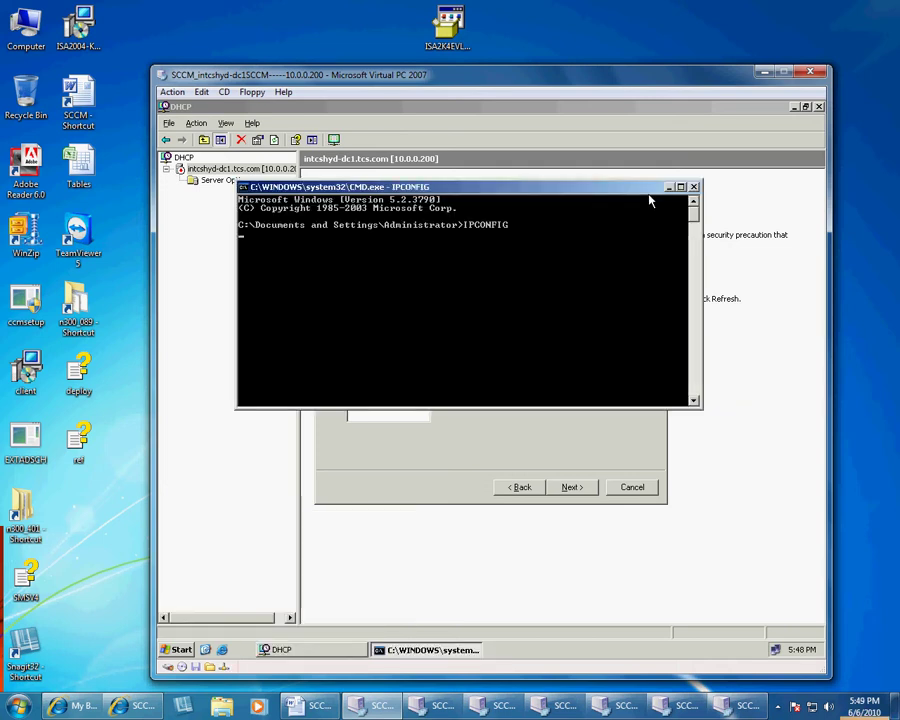
- Complete the scope's default gateway as 10.0.0.100, submit it and go back to the router page to check the entry
left_click(578, 415)
type("100")
key("Return")
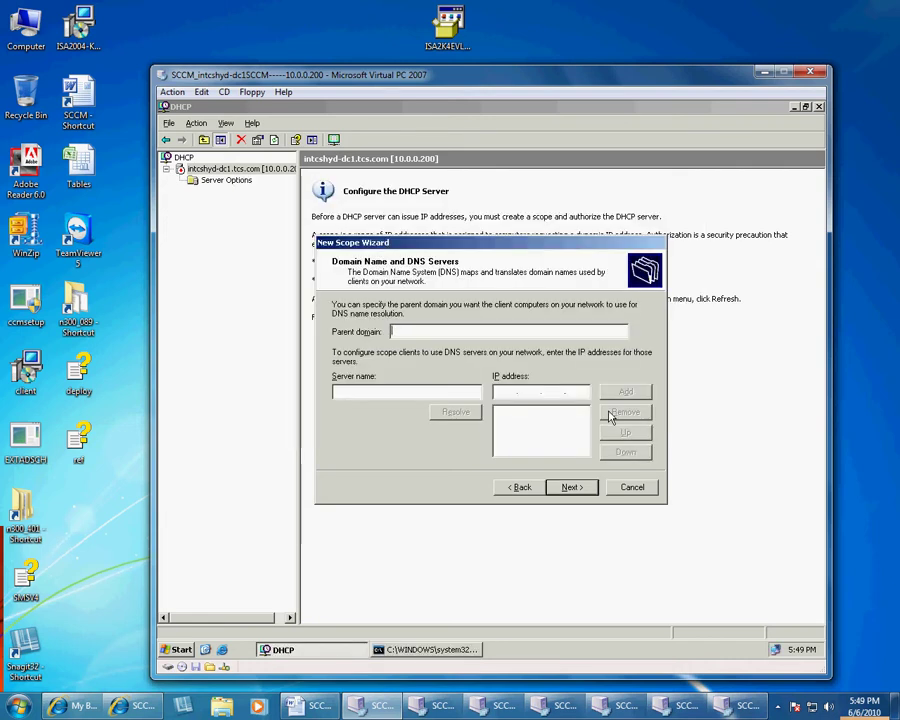
left_click(519, 487)
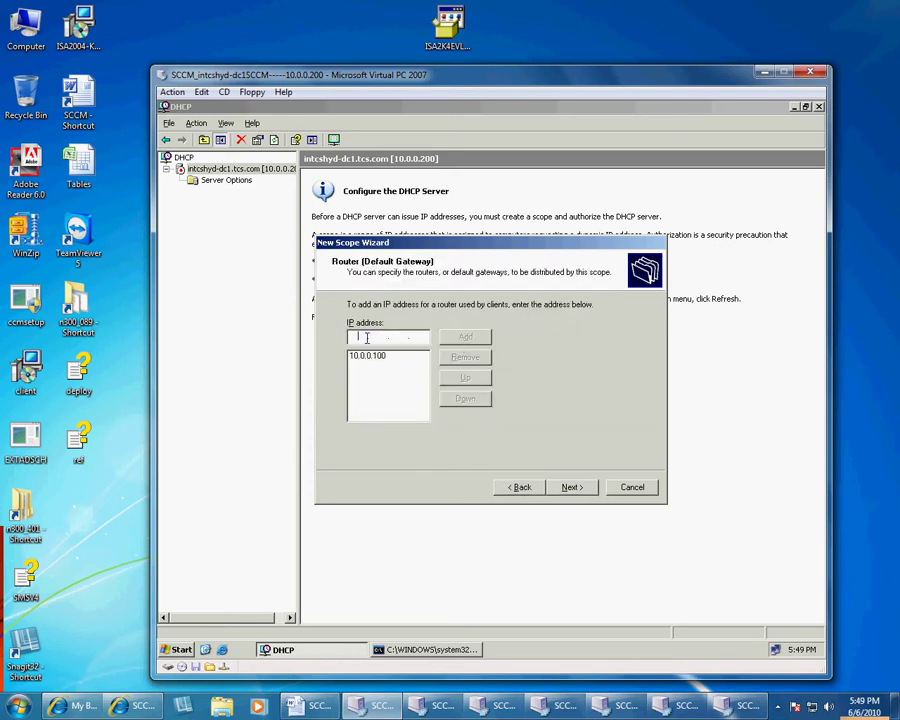
- Add 11.0.0.100 and 12.0.0.100 as further routers for the scope and continue to the domain name and DNS settings
type("11.0.0.100")
key("Return")
type("12 . 0 . 0 . 100")
key("Return")
left_click(569, 488)
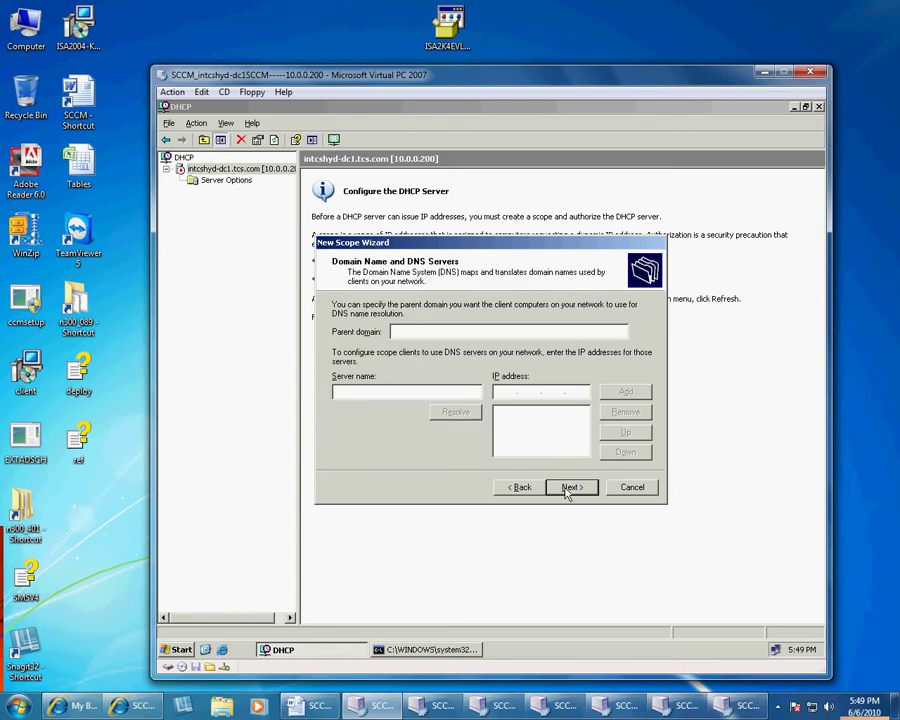
- Set the scope's parent domain to TCS.COM and add 10.0.0.200 as a DNS server
left_click(510, 393)
type("10 . 0 . 0 .")
key("alt+b")
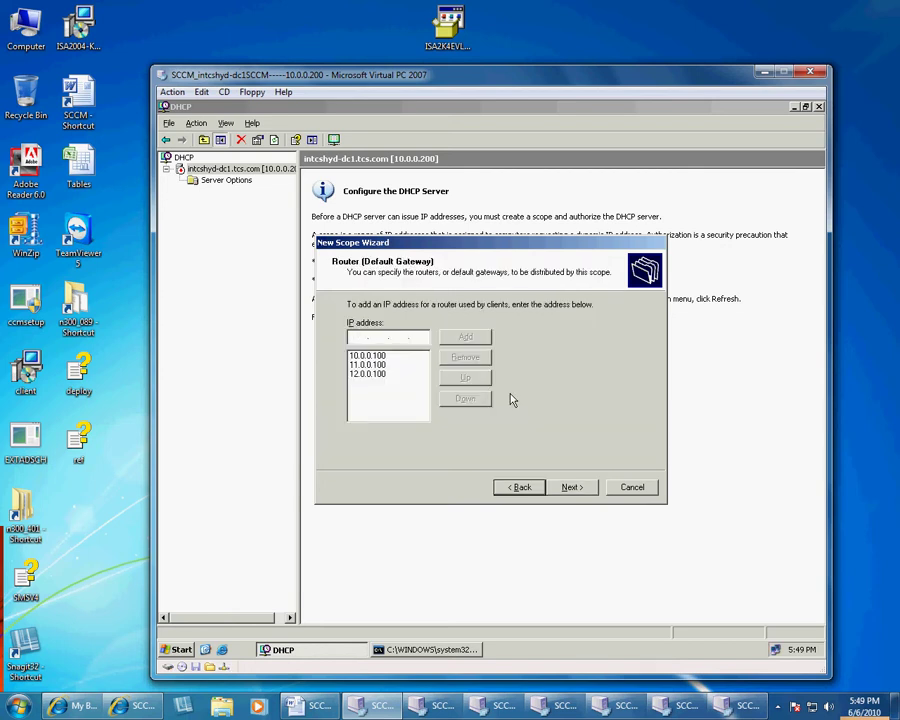
key("alt+n")
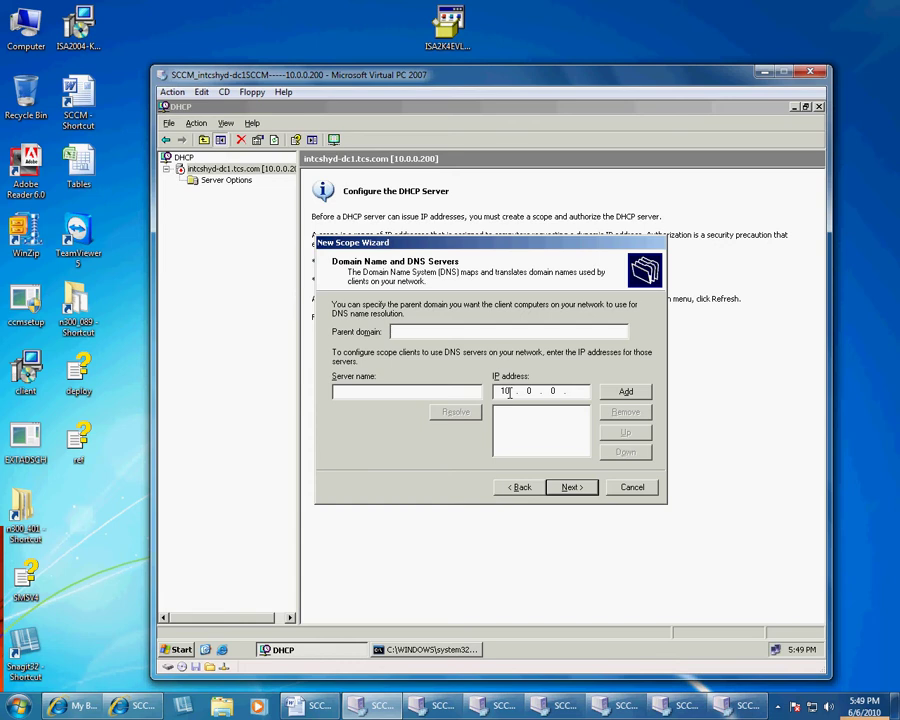
type("20")
key("BackSpace")
key("BackSpace")
type("TCS.COM")
left_click(505, 391)
left_click(577, 391)
type("200")
key("Return")
- Add 11.0.0.200 and 12.0.0.200 as further DNS servers and continue to the WINS servers
type("11.0.0.200")
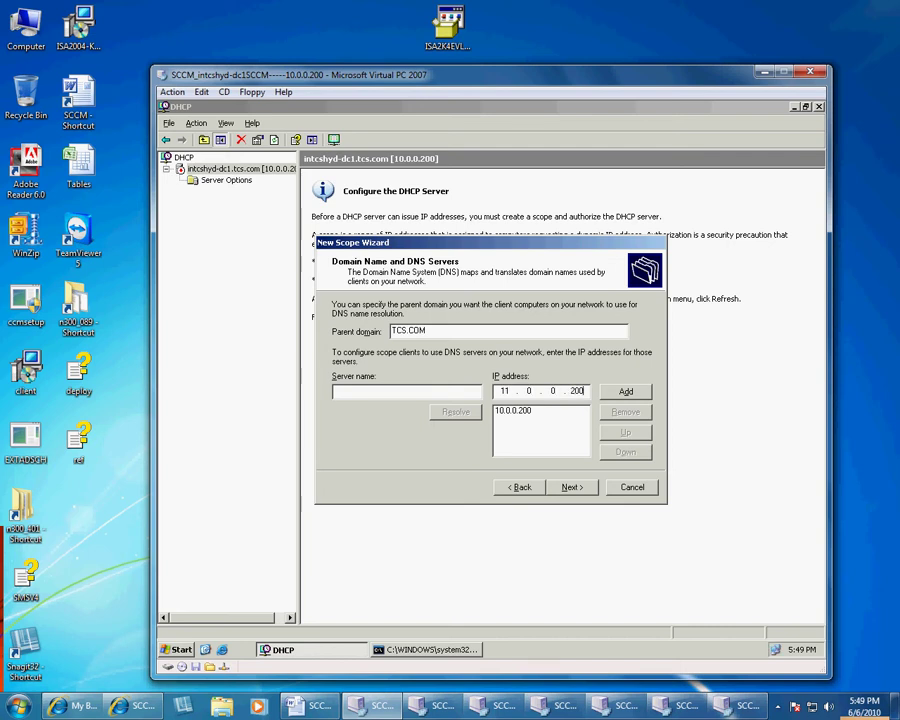
left_click(571, 487)
key("alt+b")
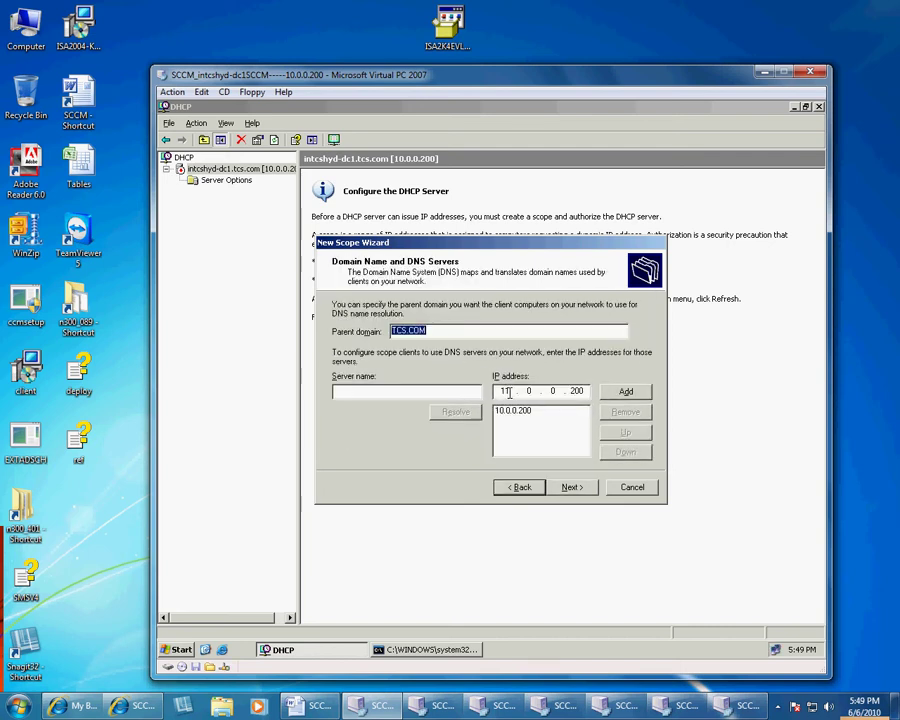
left_click(625, 391)
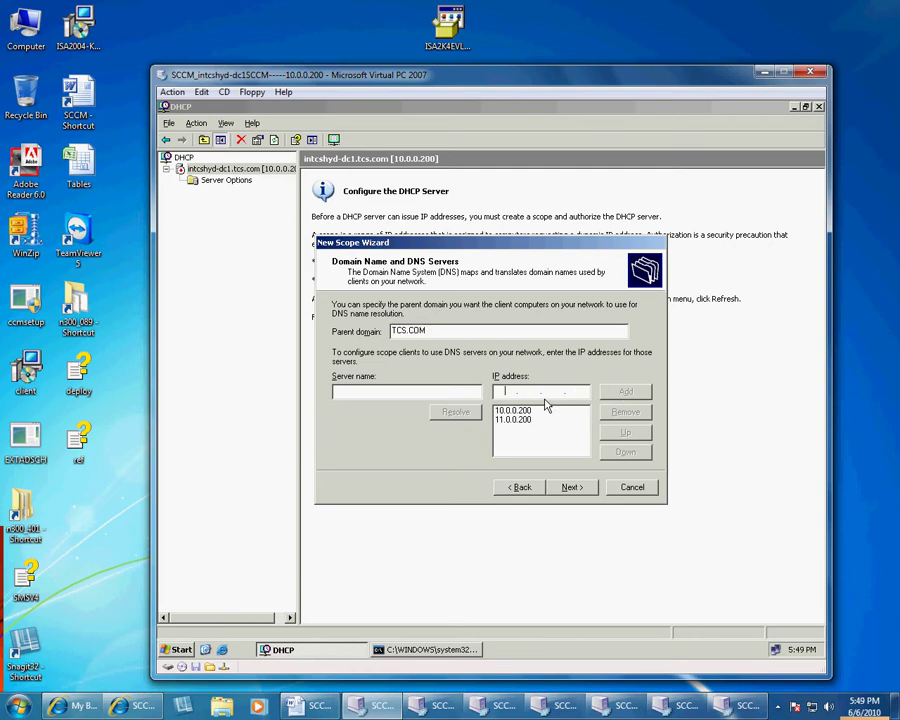
type("12 . 0 . 0 . 200")
key("Return")
key("Return")
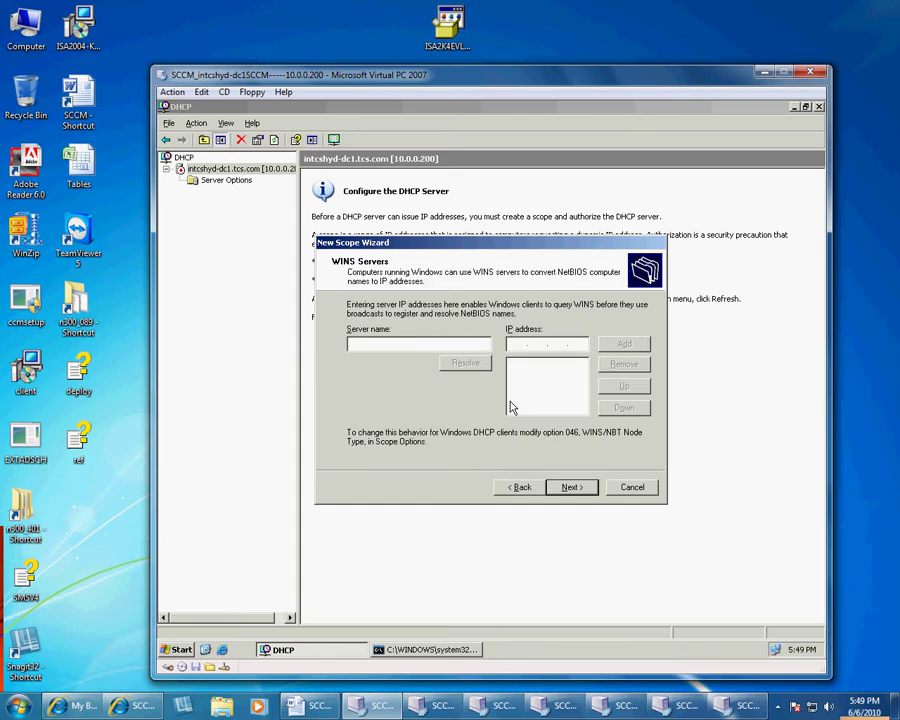
- Skip the WINS servers, choose to activate the scope now and finish the New Scope Wizard
key("Return")
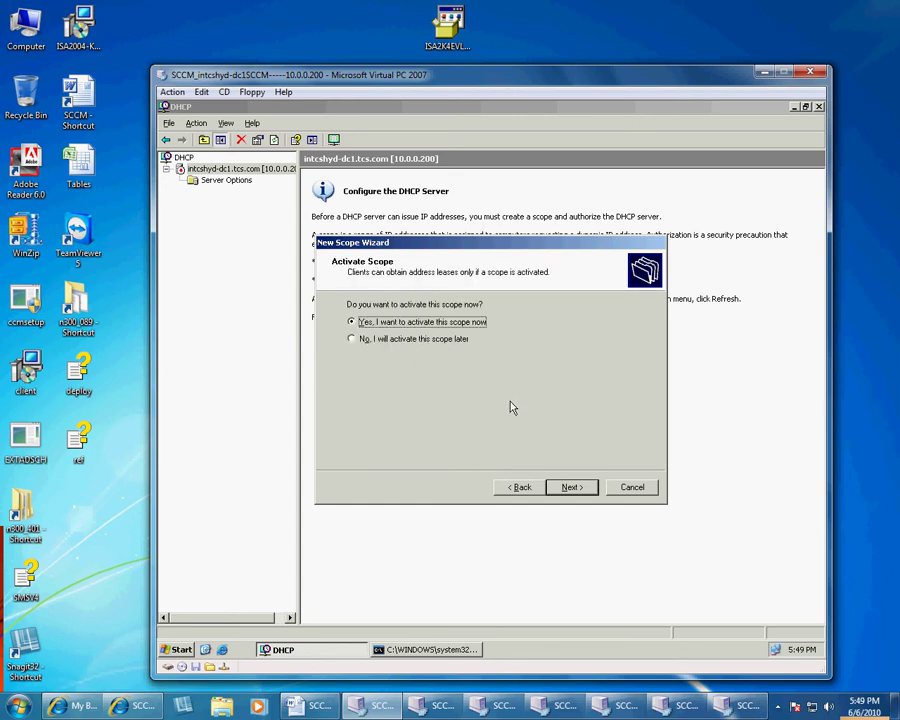
left_click(573, 485)
left_click(575, 486)
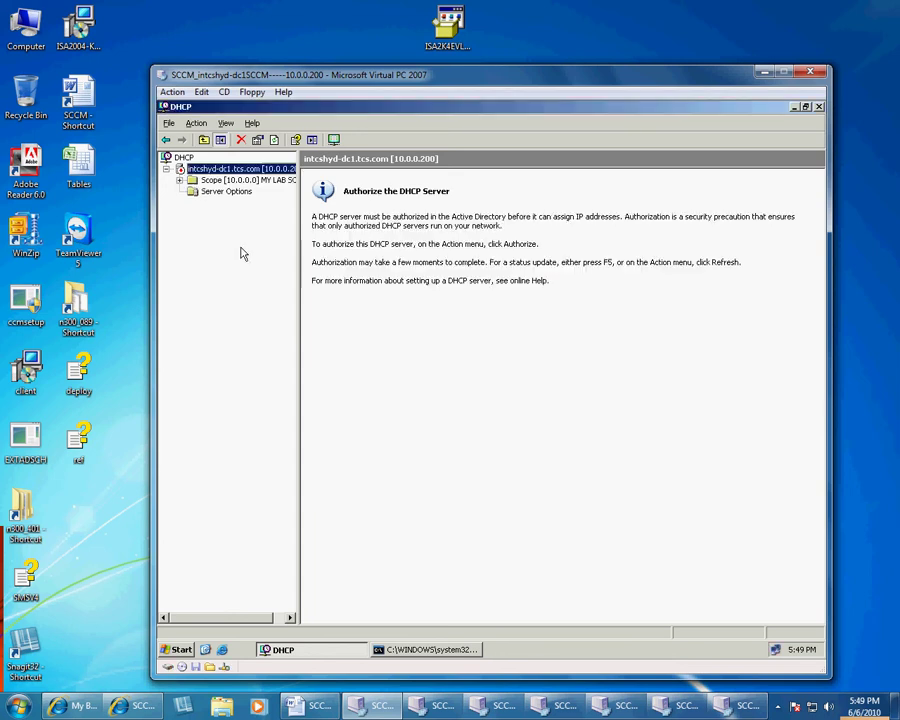
- Expand the new scope, view its scope options and open their configuration
left_click(198, 193)
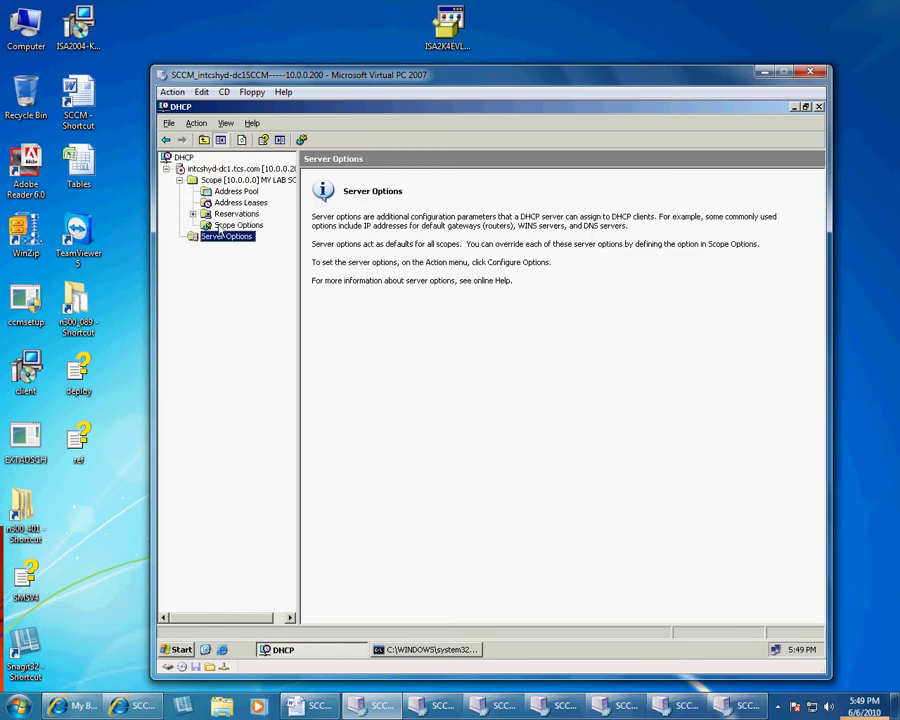
left_click(222, 226)
right_click(221, 228)
left_click(252, 233)
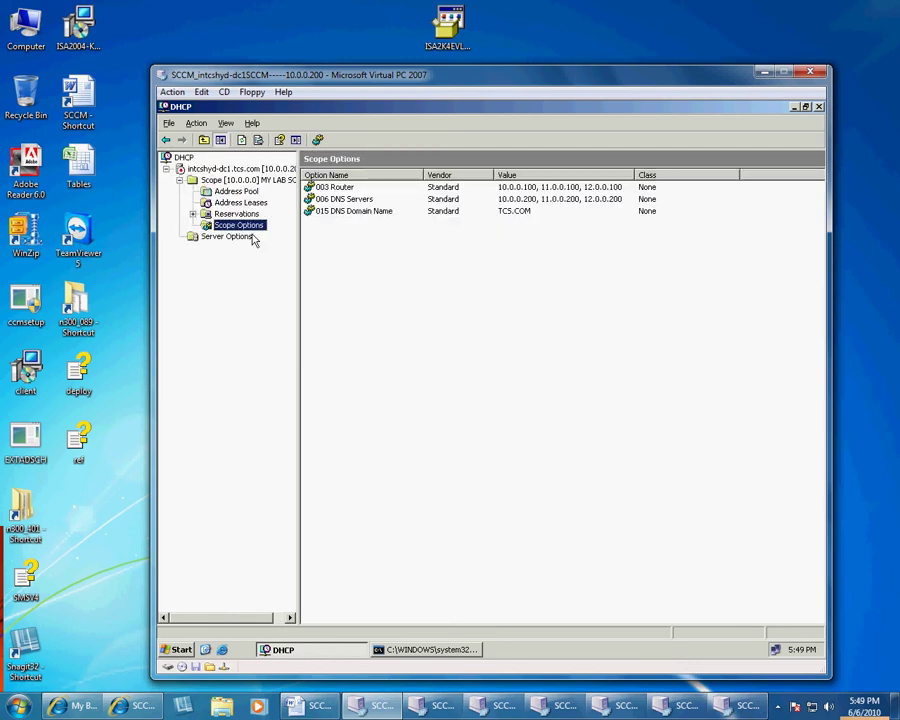
- Examine the available scope options, including 066 Boot Server Host Name and 067 Bootfile Name, and close without changing any
scroll(615, 288, "down", 5)
left_click_drag(615, 288, 614, 308)
left_click(486, 306)
scroll(468, 302, "up", 8)
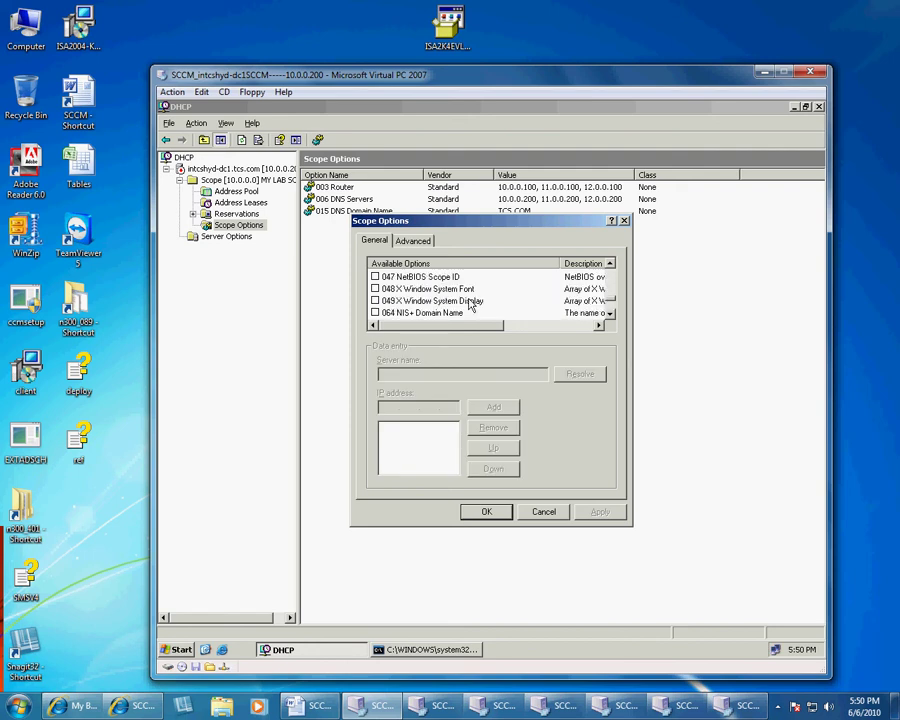
scroll(450, 310, "down", 7)
left_click(440, 303)
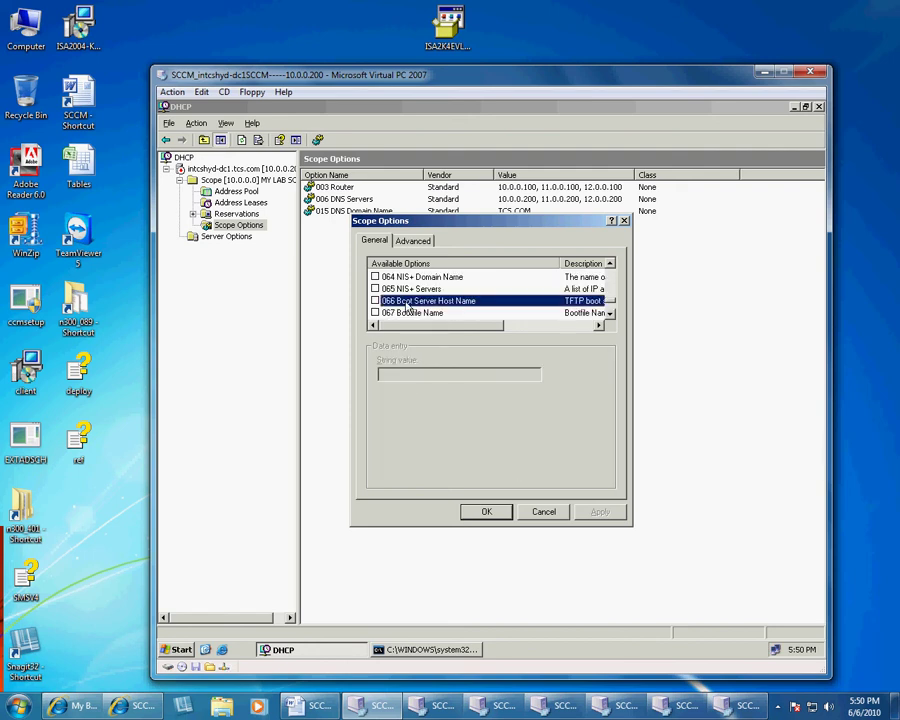
left_click(415, 313)
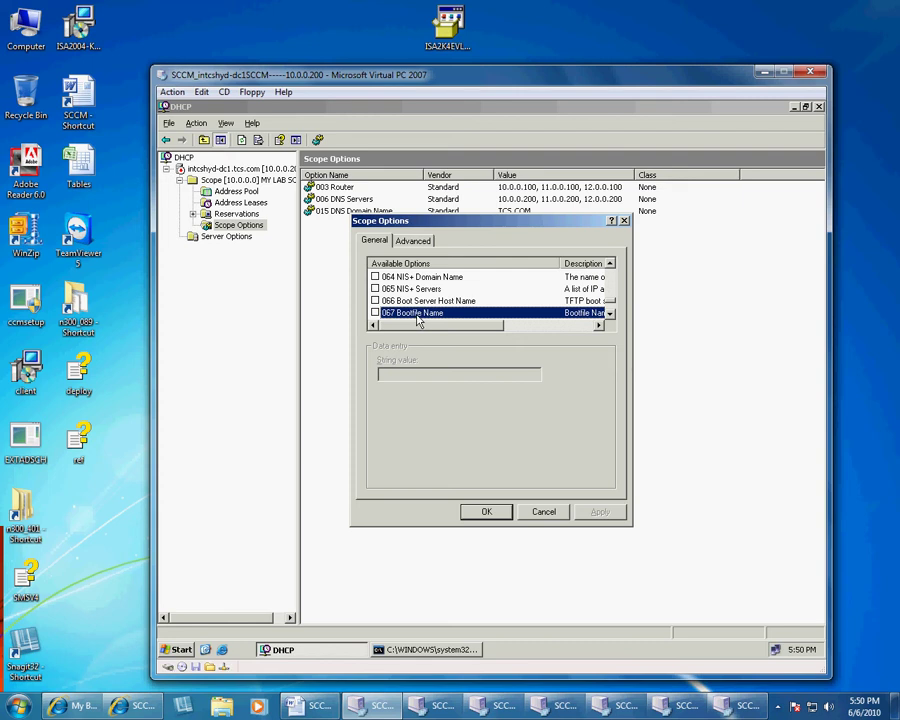
scroll(417, 320, "down", 1)
scroll(417, 320, "up", 1)
key("Escape")
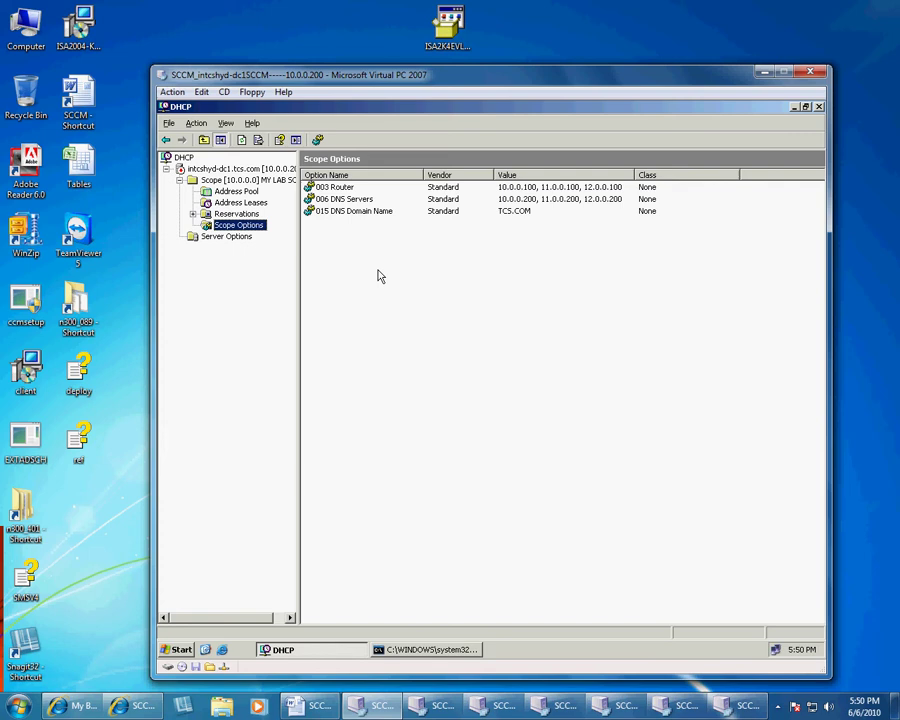
- Authorize the DHCP server intcshyd-dc1.tcs.com and refresh its status
left_click(230, 168)
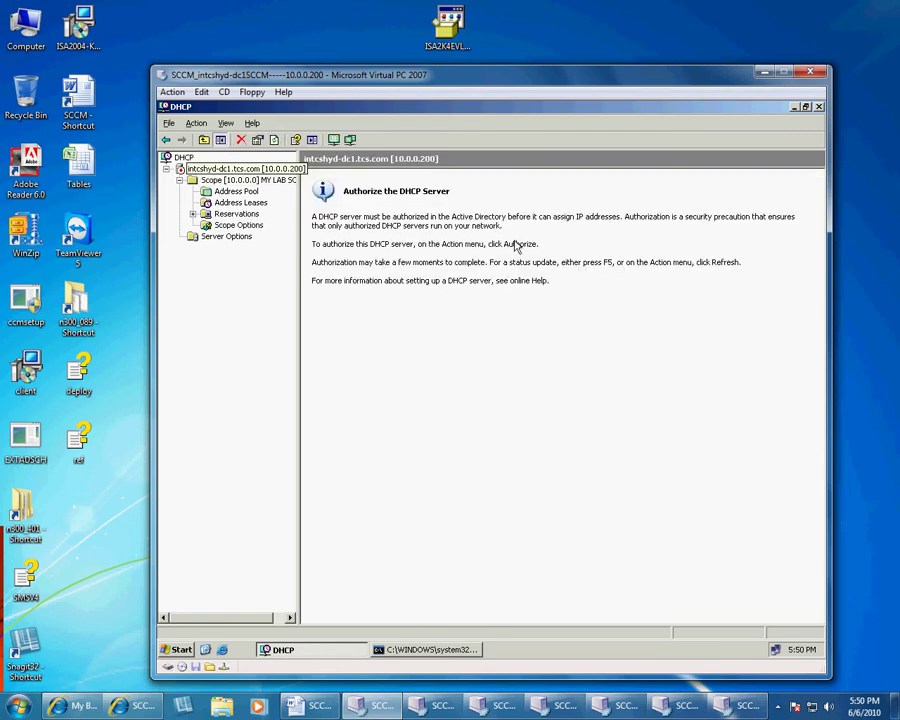
right_click(250, 167)
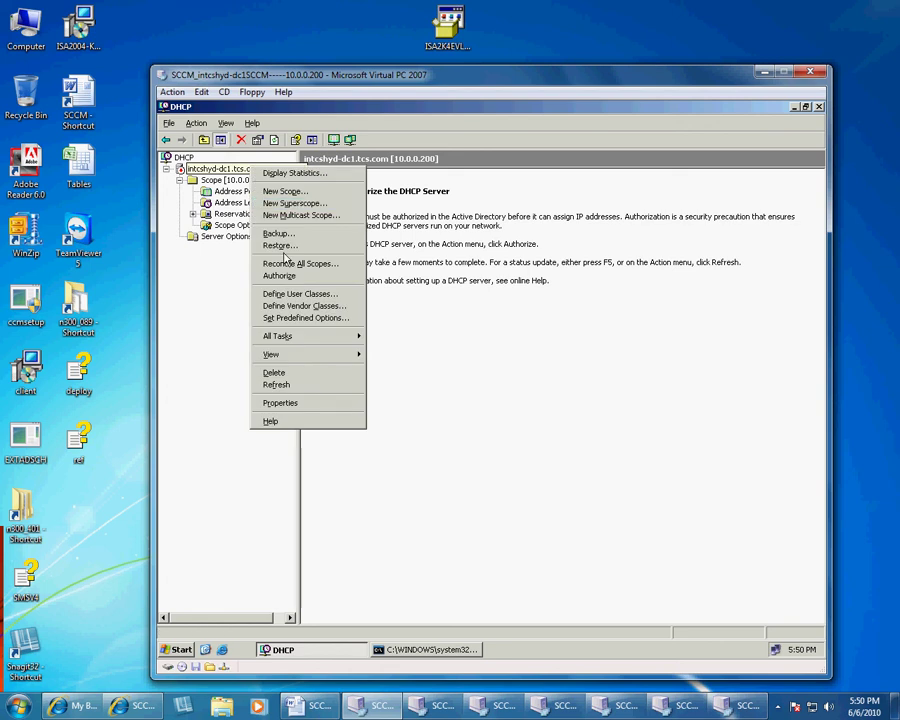
left_click(284, 275)
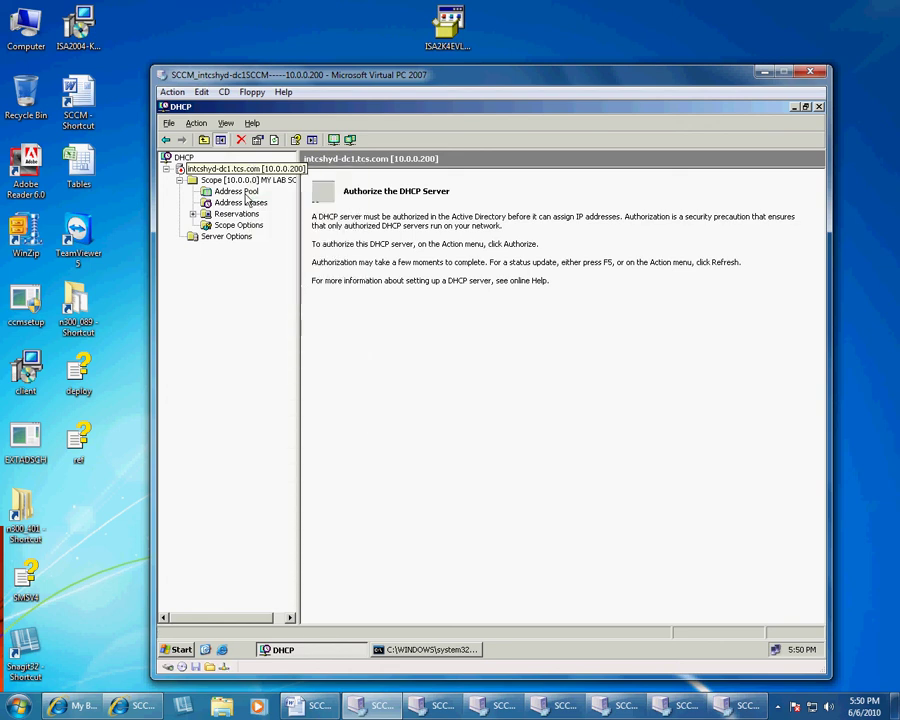
right_click(238, 180)
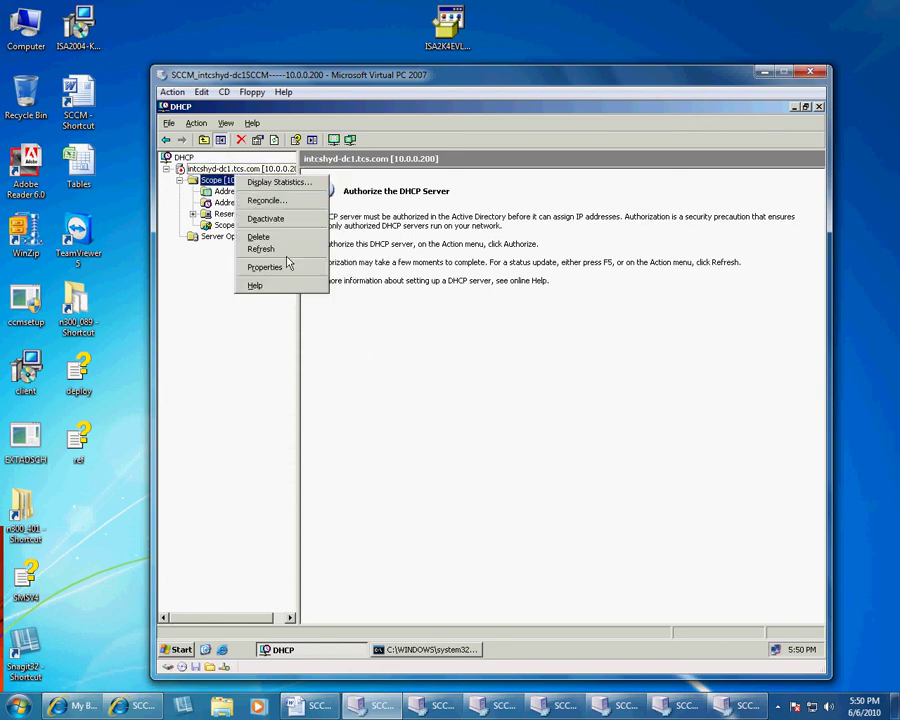
key("Escape")
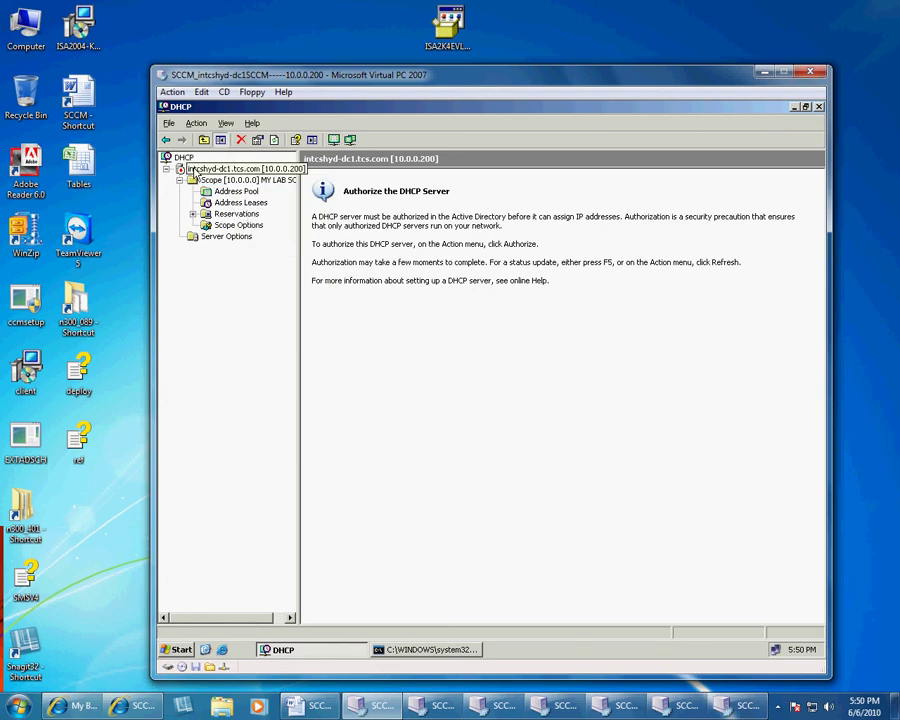
right_click(208, 169)
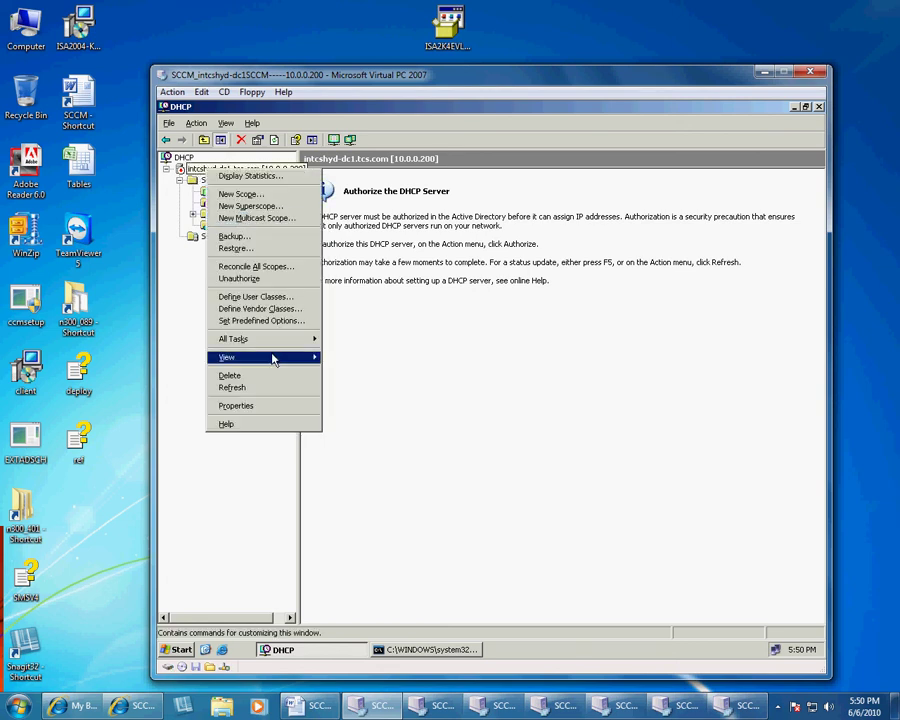
left_click(280, 389)
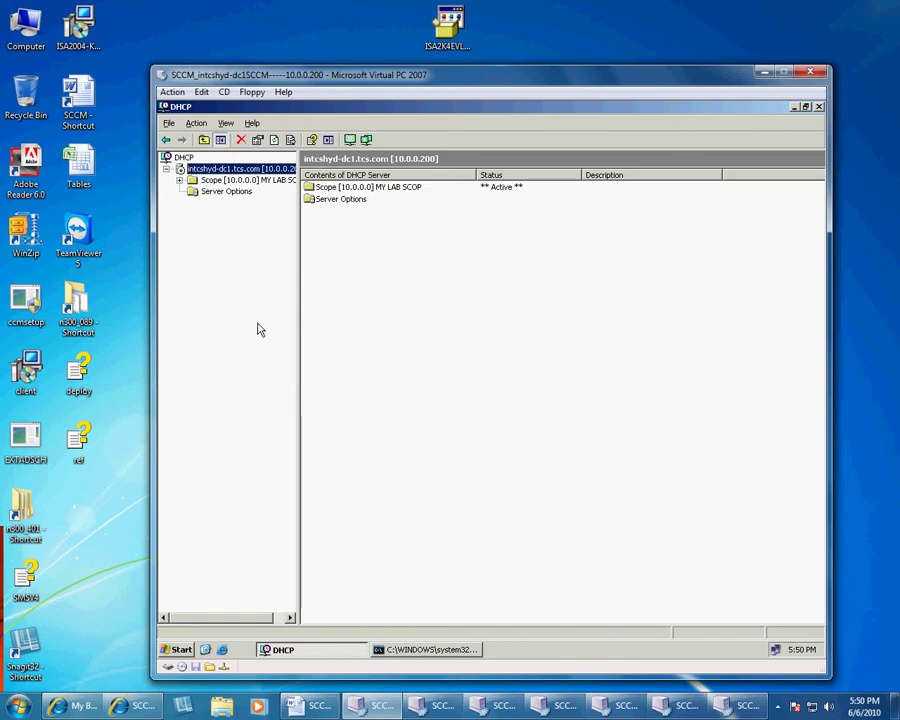
- Expand the scope again and view its Reservations
left_click(237, 213)
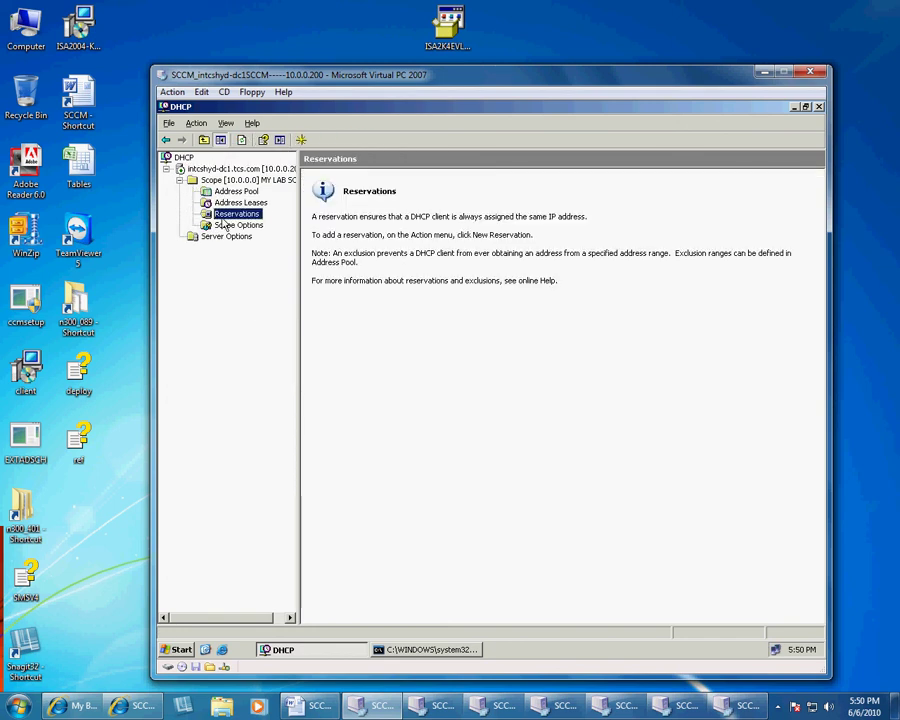
left_click(511, 333)
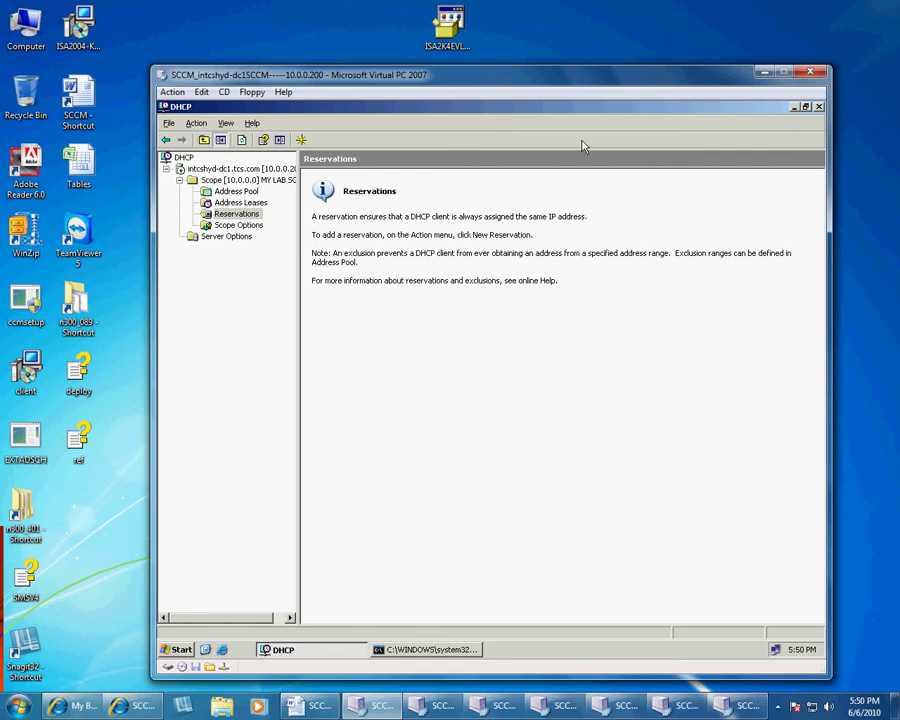
mouse_move(440, 706)
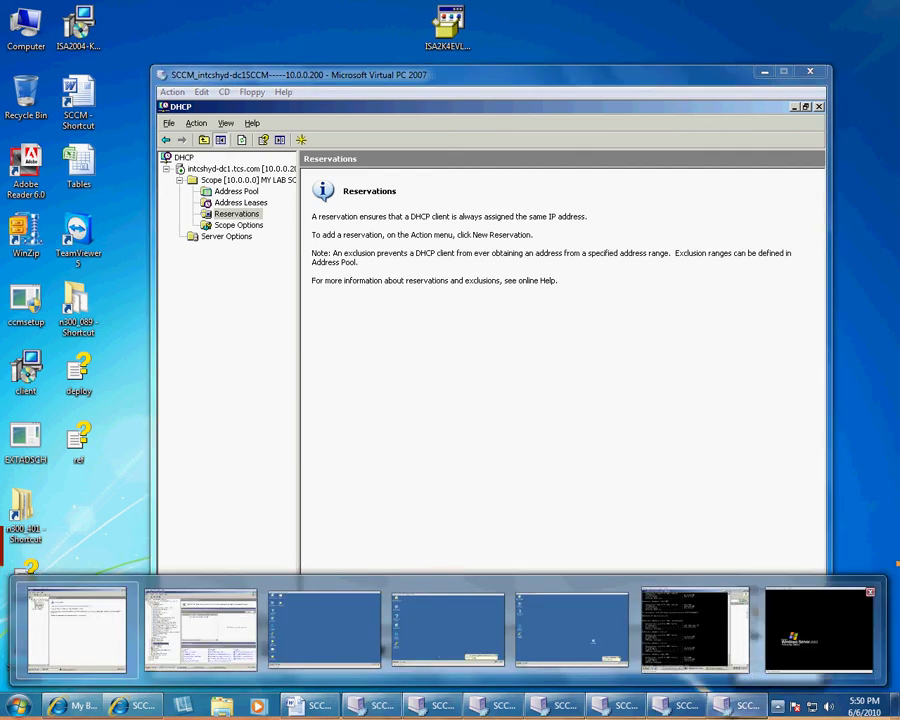
left_click(777, 706)
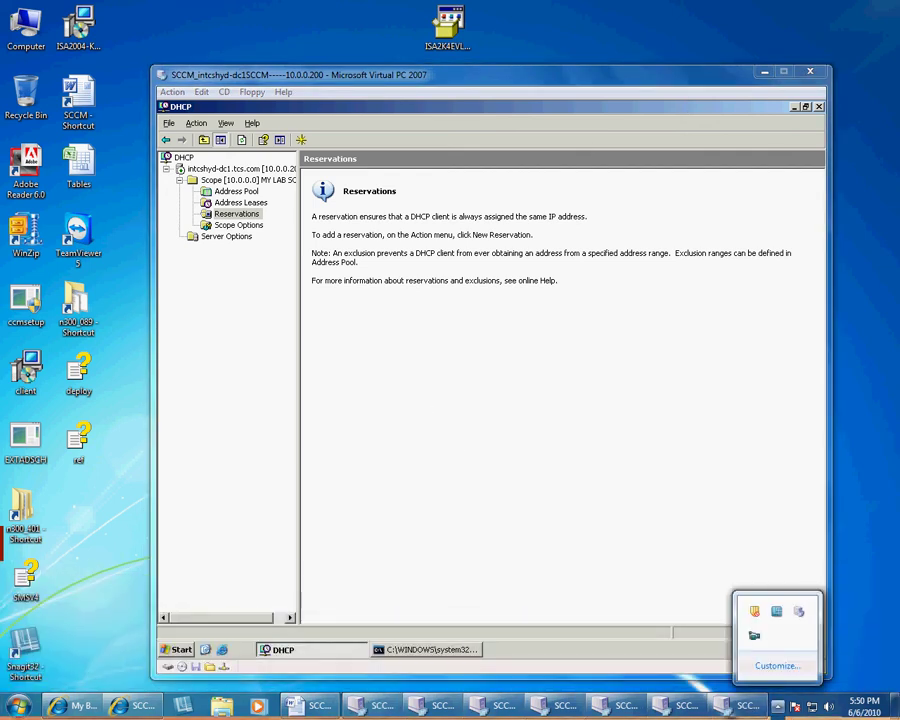